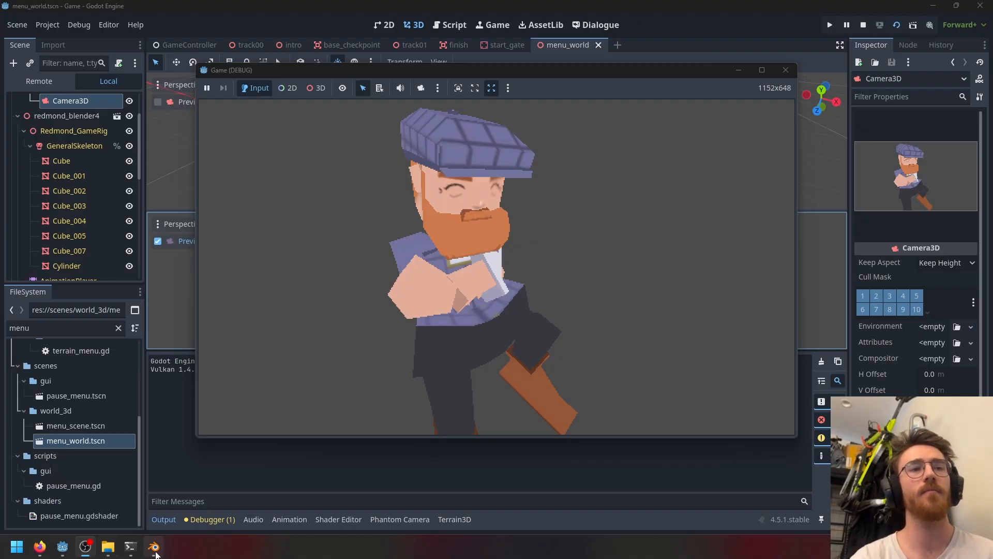
# - Switch to Blender and orbit and zoom around the river banks mesh to inspect it
pyautogui.click(155, 550)
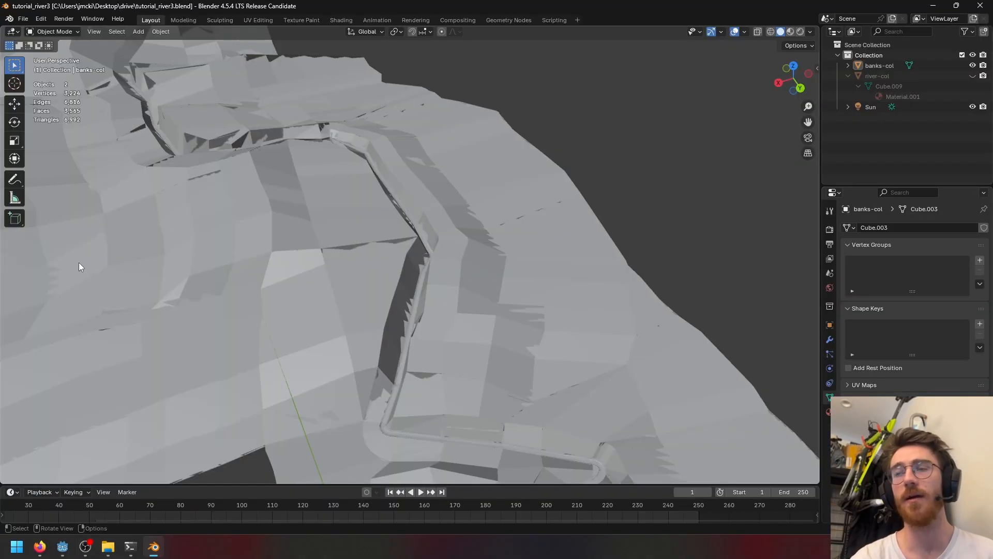
pyautogui.moveTo(358, 234); pyautogui.dragTo(427, 255, button='middle')
pyautogui.scroll(-9, 514, 221)
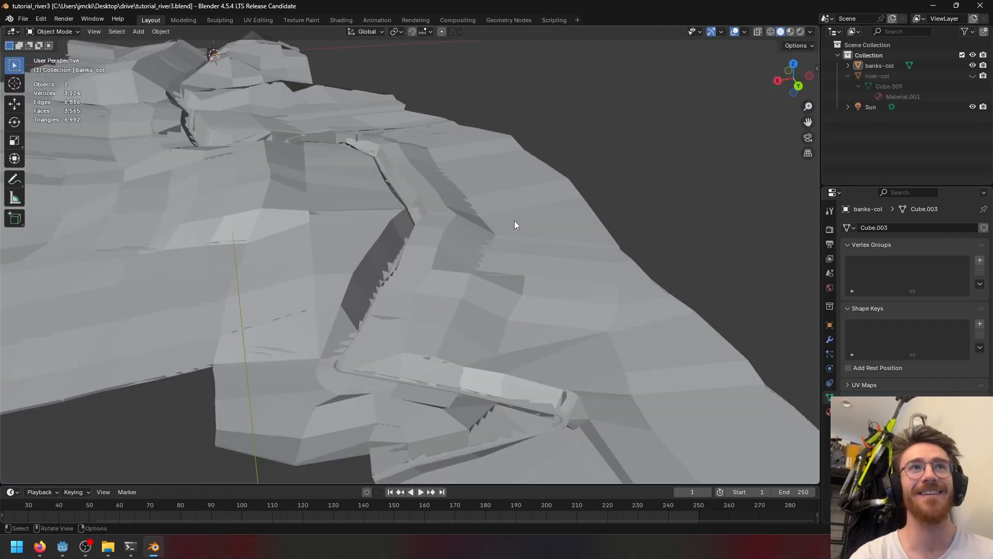
pyautogui.scroll(-5, 141, 253)
pyautogui.moveTo(142, 253); pyautogui.dragTo(390, 247, button='middle')
pyautogui.scroll(3, 390, 251)
pyautogui.scroll(3, 443, 322)
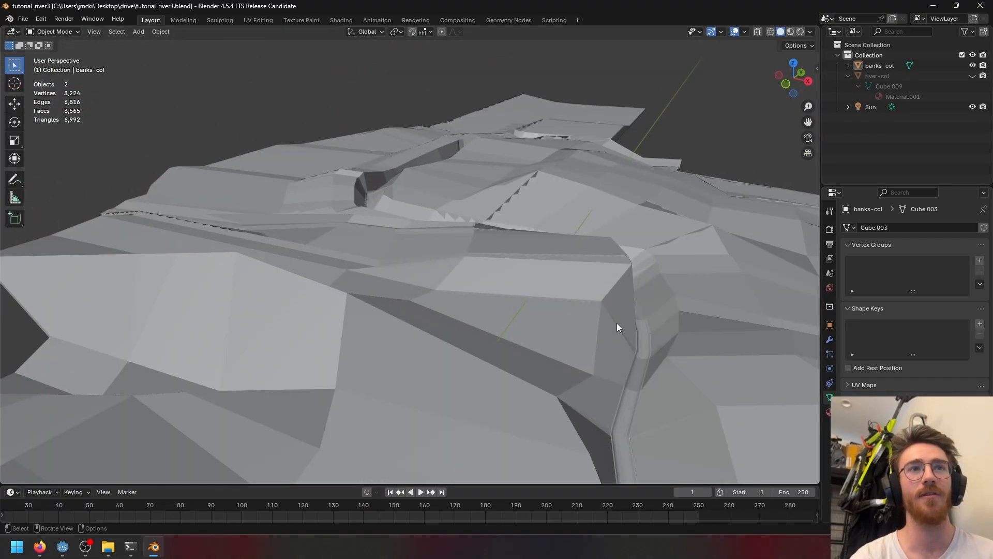
pyautogui.moveTo(617, 322); pyautogui.dragTo(572, 329, button='middle')
pyautogui.scroll(3, 571, 331)
# - Enter Edit Mode on the banks-col mesh and try moving a vertex straight up, then undo the move
pyautogui.click(382, 255)
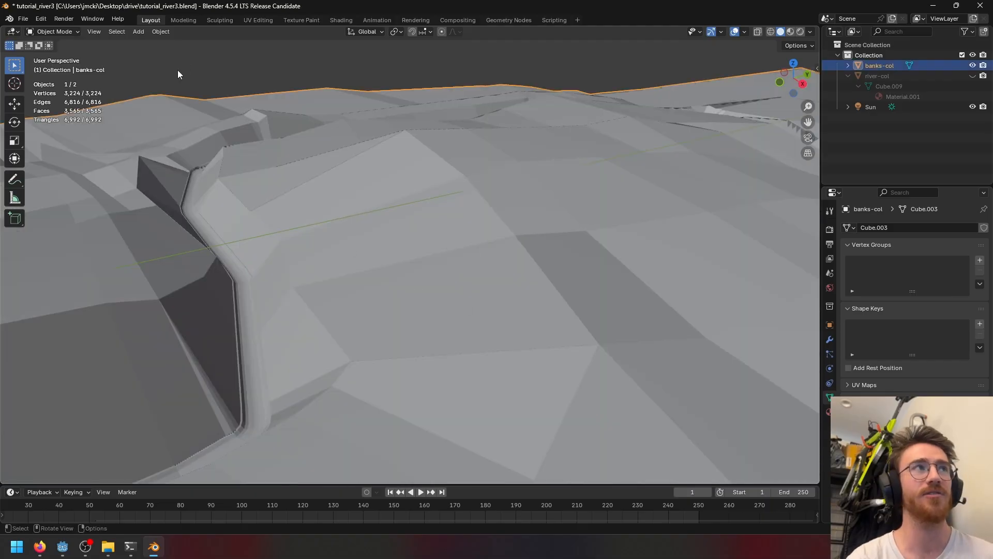
pyautogui.press('Tab')
pyautogui.click(478, 193)
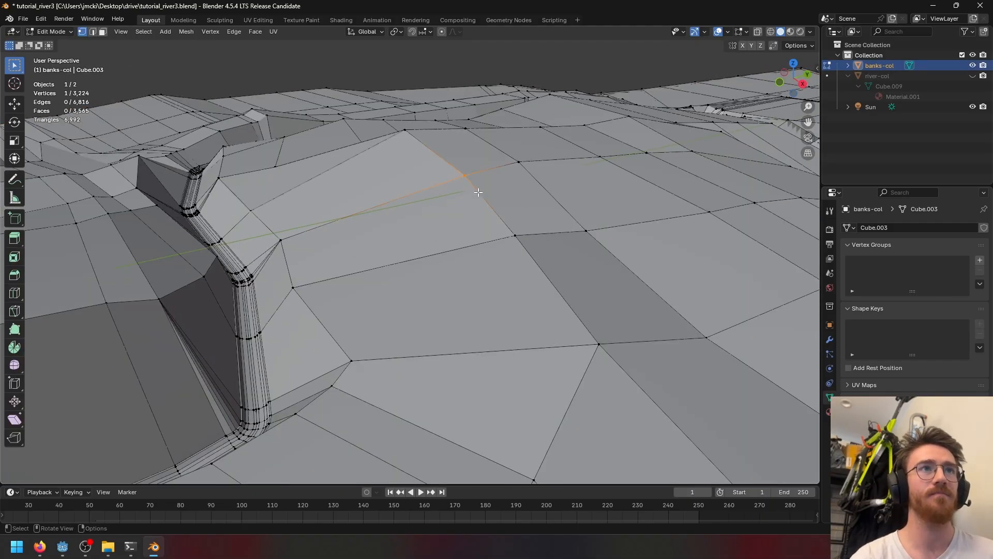
pyautogui.press('g')
pyautogui.press('z')
pyautogui.click(492, 114)
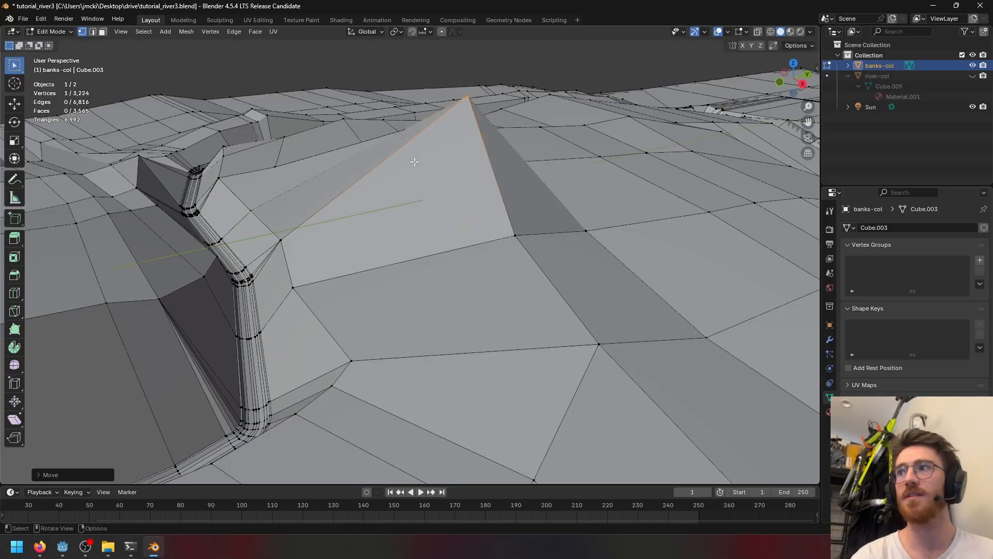
pyautogui.scroll(-4, 362, 215)
pyautogui.hotkey('ctrl', 'z')
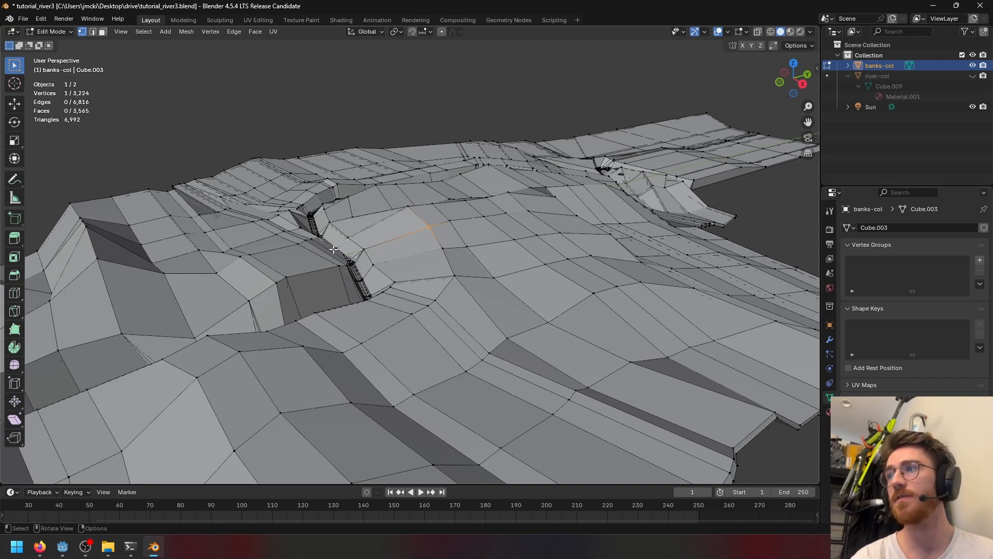
# - Orbit and zoom around the banks mesh in Edit Mode to inspect its geometry along the river
pyautogui.scroll(-5, 264, 304)
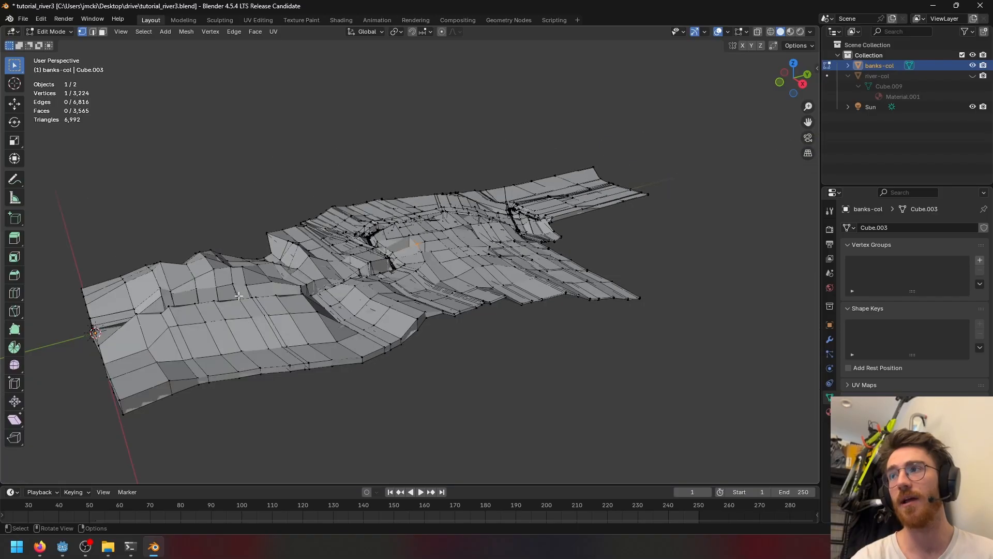
pyautogui.scroll(6, 243, 292)
pyautogui.scroll(-3, 155, 295)
pyautogui.scroll(4, 44, 299)
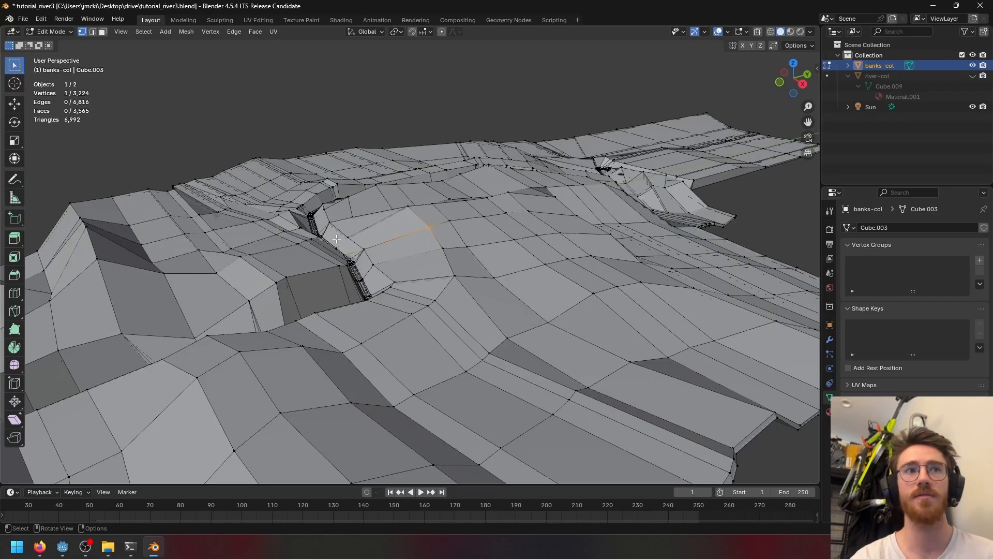
pyautogui.moveTo(337, 239); pyautogui.dragTo(384, 269, button='middle')
pyautogui.scroll(5, 383, 269)
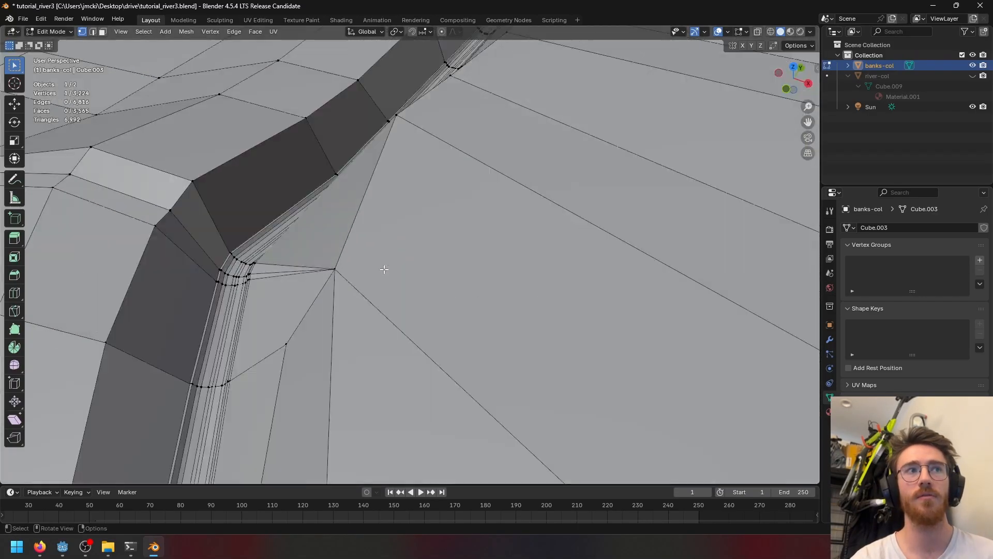
pyautogui.scroll(-8, 380, 270)
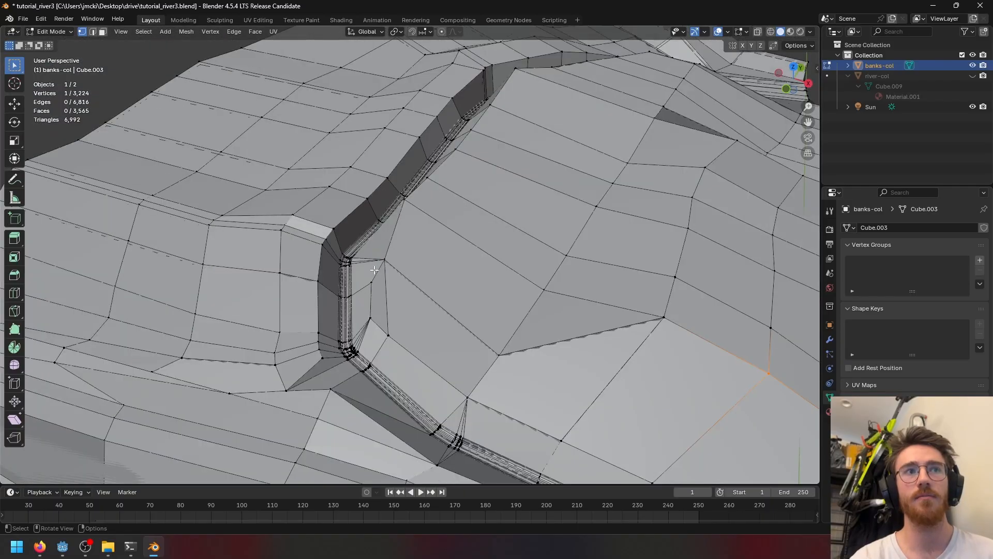
pyautogui.moveTo(490, 307); pyautogui.dragTo(481, 247, button='middle')
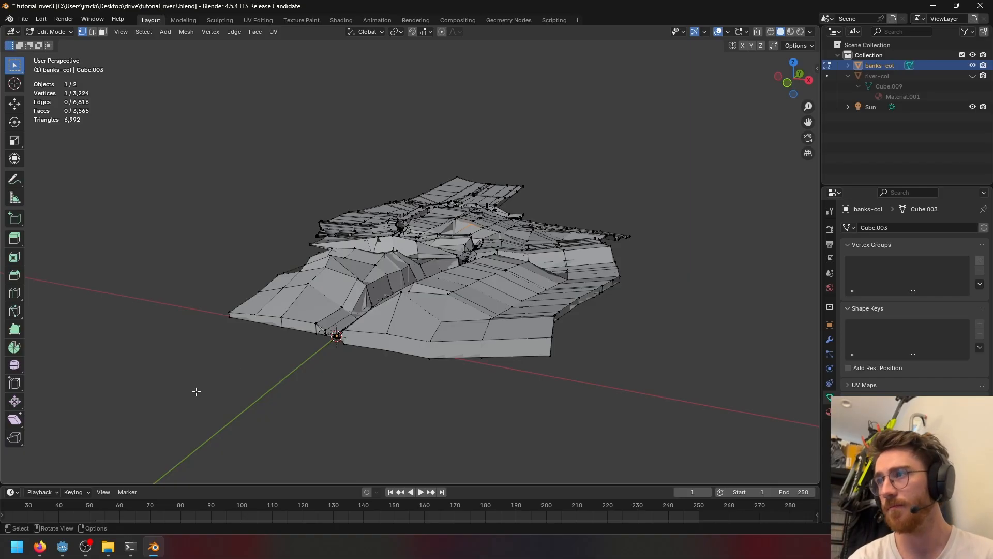
# - Switch to the browser and look through the Terrain3D for Godot image search results, then return
pyautogui.click(43, 551)
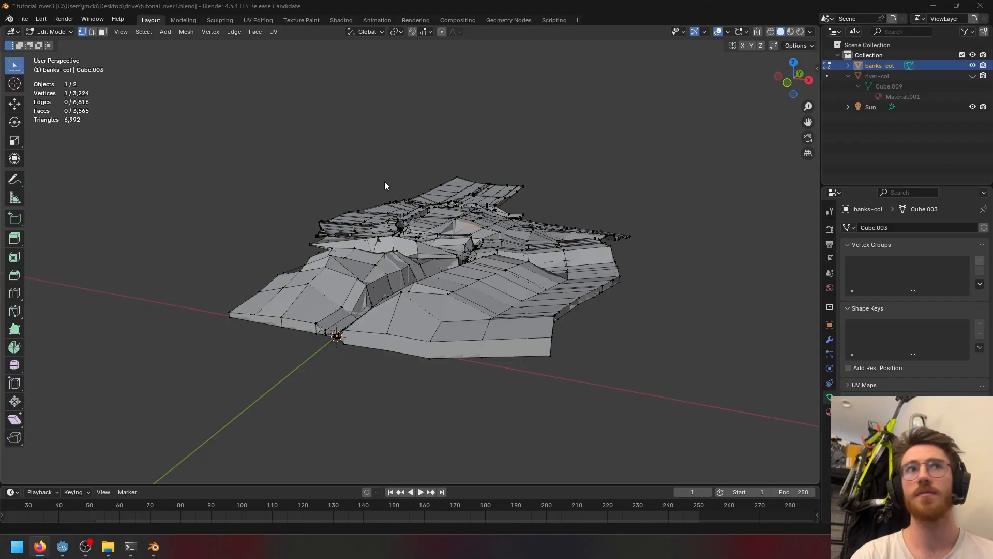
pyautogui.moveTo(992, 38); pyautogui.dragTo(479, 42)
pyautogui.doubleClick(532, 42)
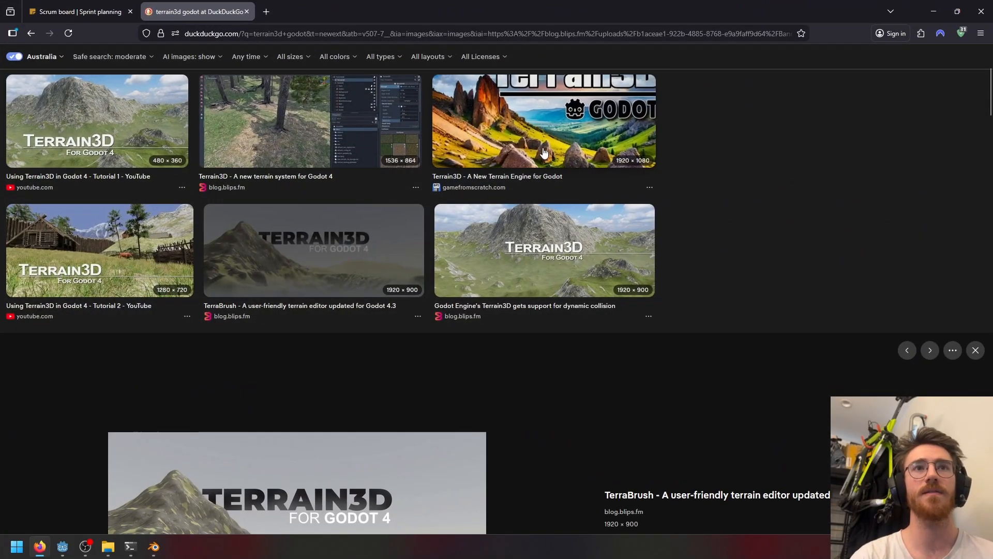
pyautogui.scroll(-1, 511, 202)
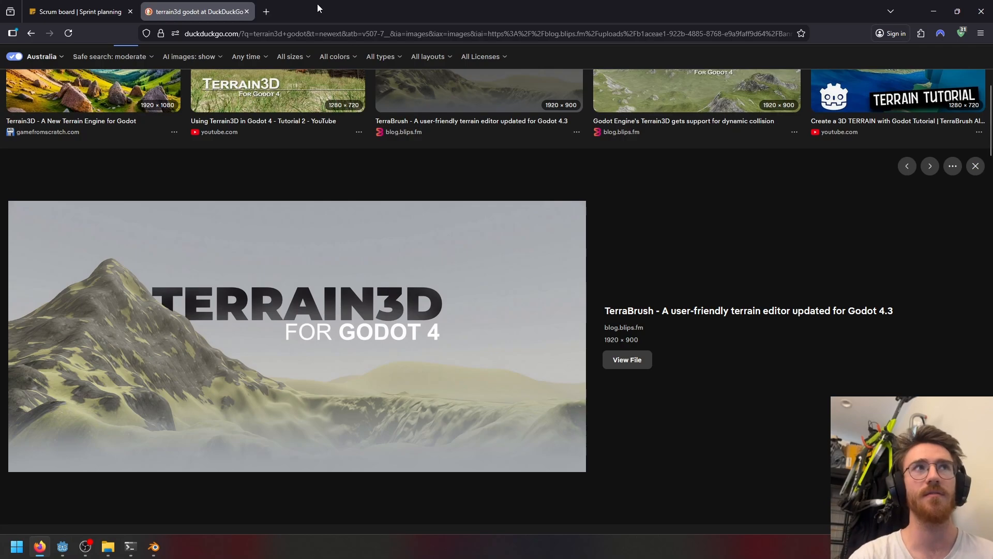
pyautogui.hotkey('alt', 'Tab')
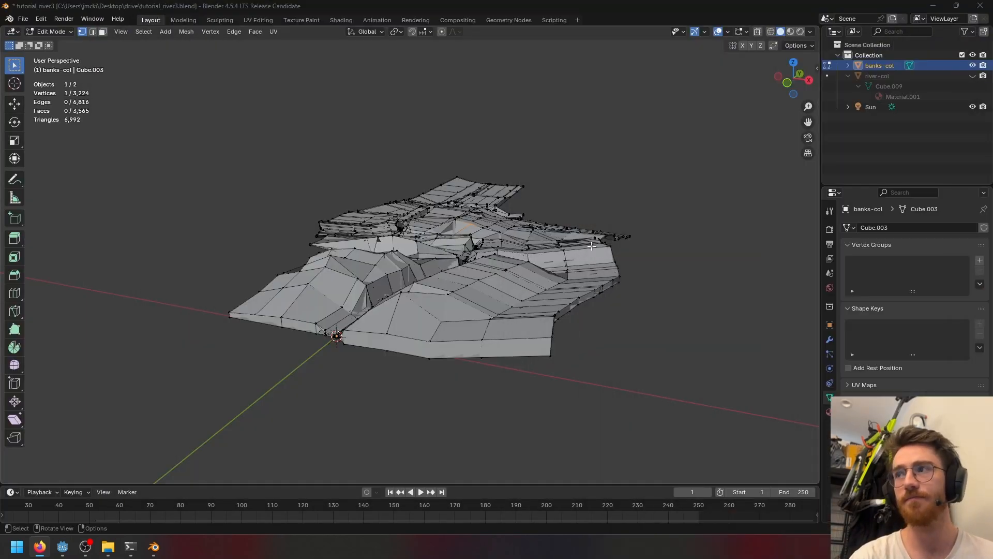
# - Close the running Game (DEBUG) window and return to the Godot editor
pyautogui.moveTo(57, 553)
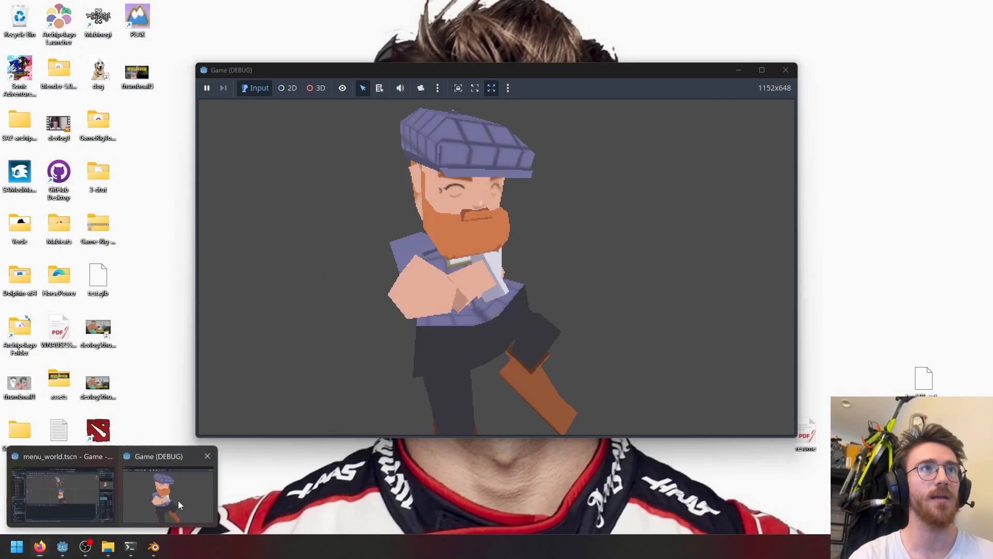
pyautogui.click(169, 493)
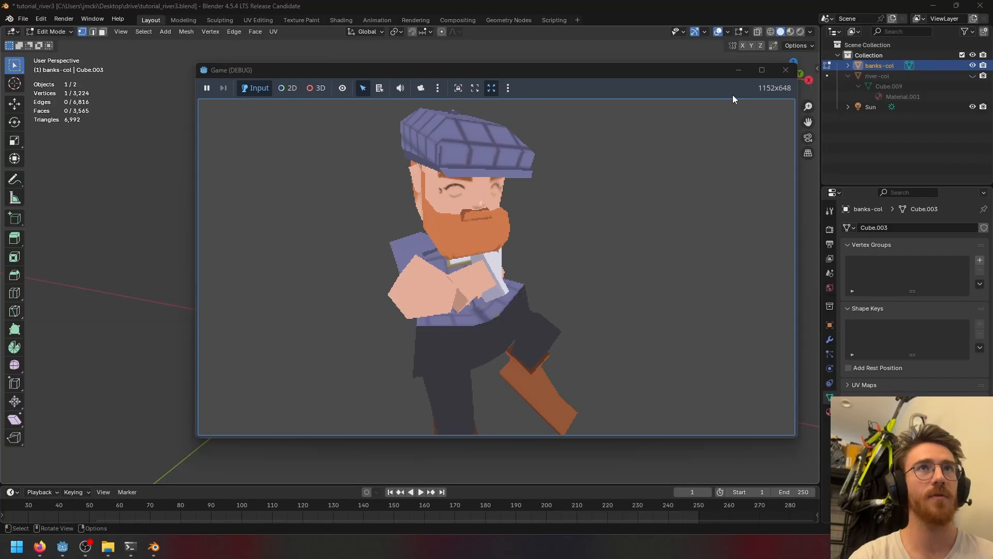
pyautogui.click(786, 70)
pyautogui.click(62, 546)
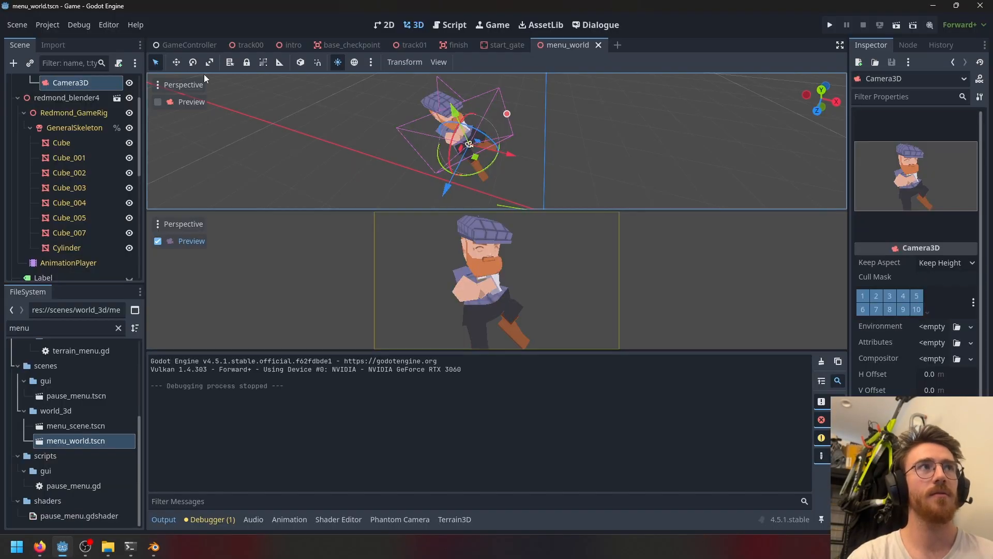
# - Open the track00 scene, select the Terrain3D node, and save the scene
pyautogui.click(240, 45)
pyautogui.scroll(-6, 295, 169)
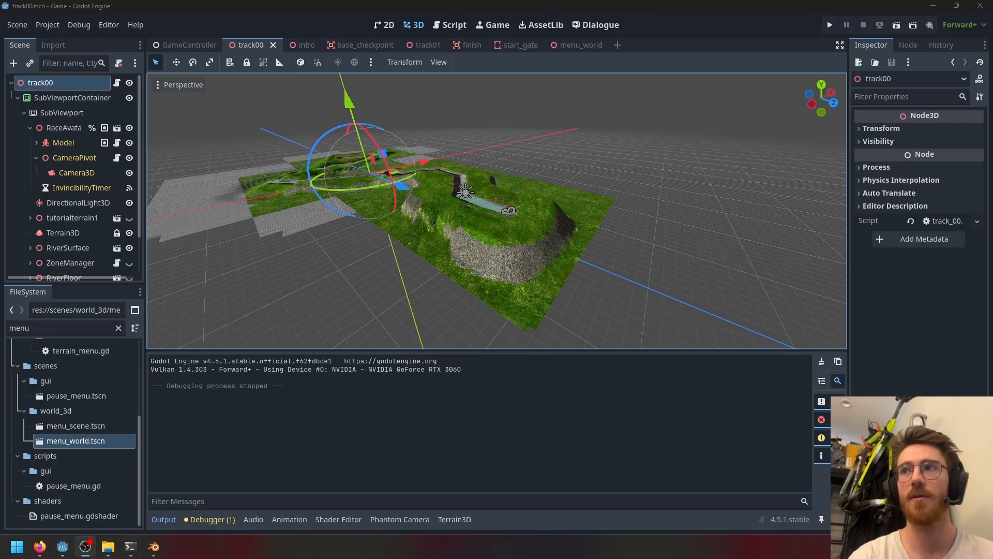
pyautogui.scroll(5, 465, 182)
pyautogui.moveTo(668, 126); pyautogui.dragTo(548, 264, button='middle')
pyautogui.scroll(-2, 542, 200)
pyautogui.keyDown('shift'); pyautogui.moveTo(570, 185); pyautogui.dragTo(549, 264, button='middle'); pyautogui.keyUp('shift')
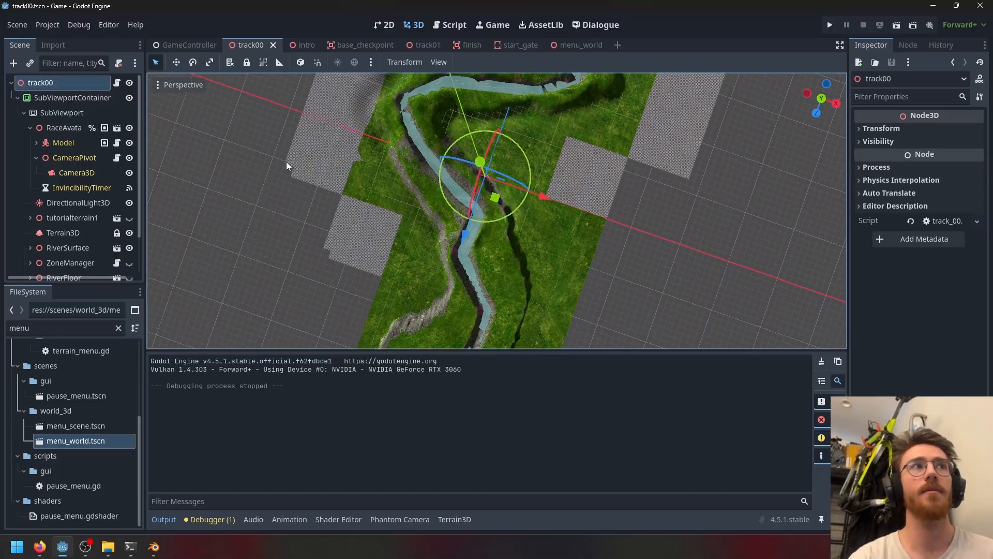
pyautogui.scroll(12, 310, 167)
pyautogui.click(74, 234)
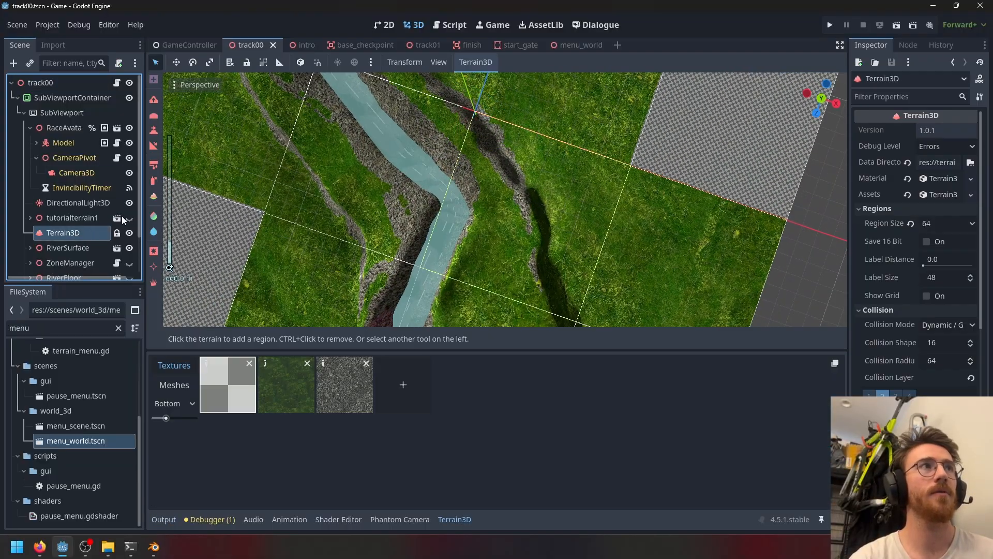
pyautogui.hotkey('ctrl', 's')
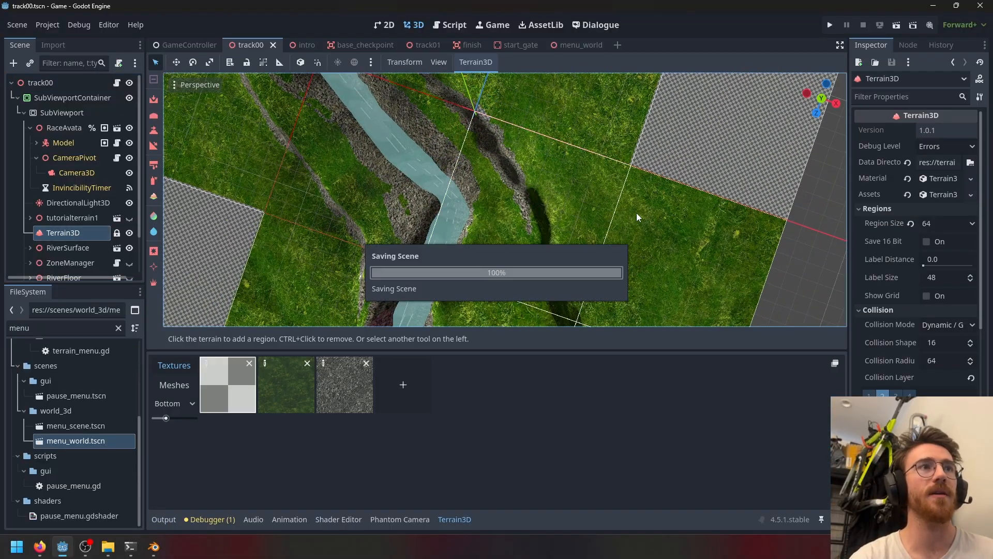
# - Pick the terrain Raise tool and set its brush strength to 88% and size to 147 m
pyautogui.click(153, 101)
pyautogui.moveTo(647, 229); pyautogui.dragTo(566, 111, button='middle')
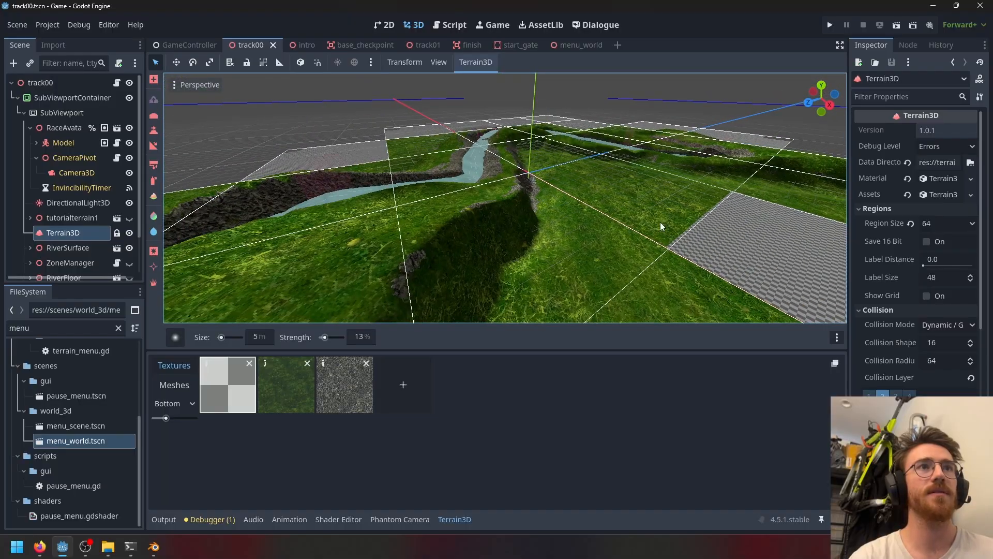
pyautogui.moveTo(660, 223); pyautogui.dragTo(486, 225, button='middle')
pyautogui.scroll(-6, 610, 238)
pyautogui.scroll(5, 652, 259)
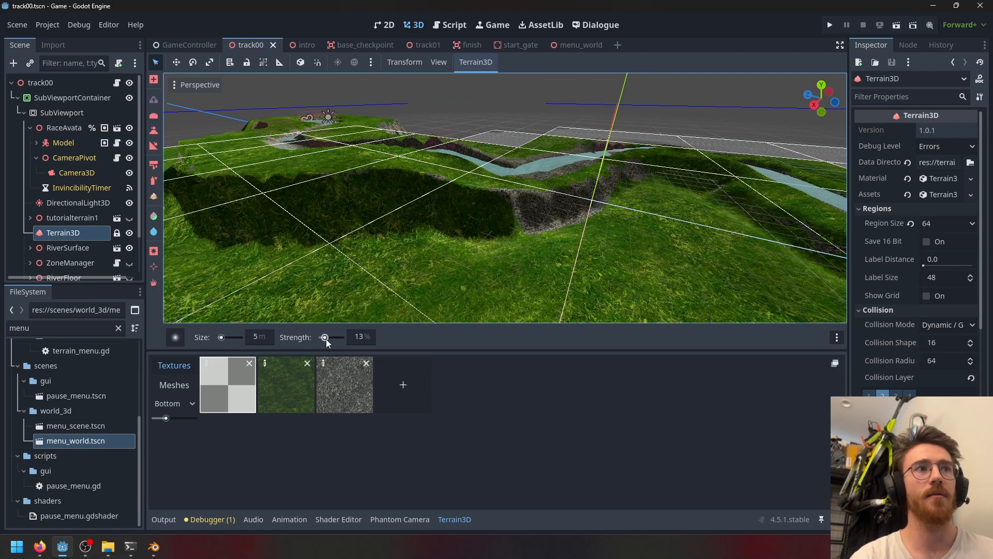
pyautogui.moveTo(324, 336)
pyautogui.mouseDown()
pyautogui.moveTo(347, 339)
pyautogui.moveTo(338, 337)
pyautogui.mouseUp()
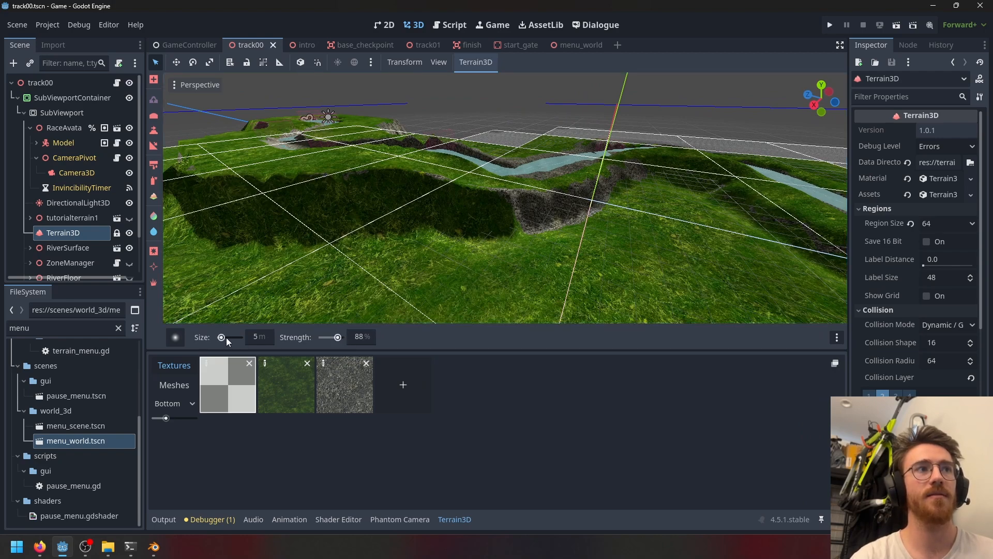
pyautogui.moveTo(225, 338); pyautogui.dragTo(240, 336)
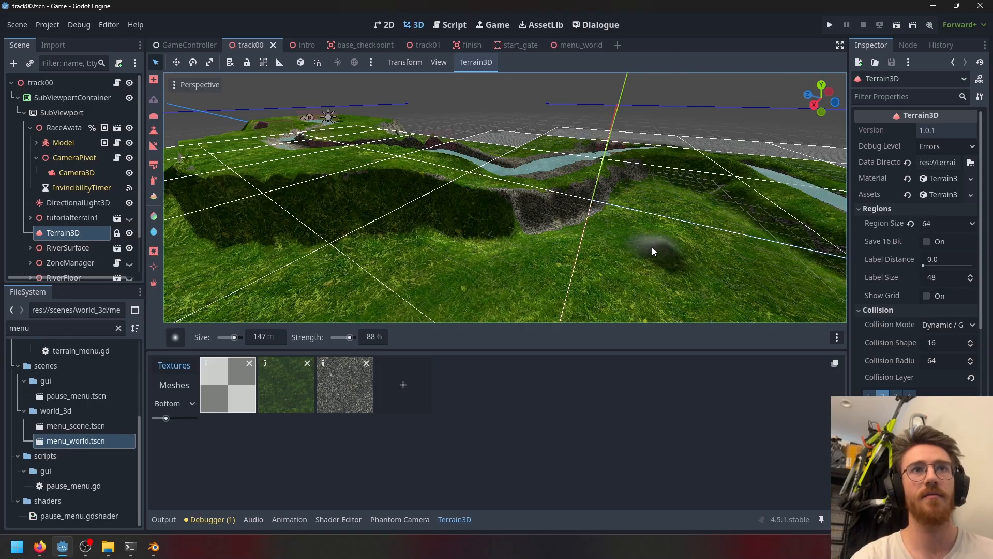
# - Raise a hill on the terrain beside the river, then undo it
pyautogui.moveTo(681, 260)
pyautogui.mouseDown()
pyautogui.moveTo(678, 238)
pyautogui.moveTo(685, 243)
pyautogui.moveTo(647, 234)
pyautogui.moveTo(648, 262)
pyautogui.moveTo(685, 259)
pyautogui.moveTo(674, 237)
pyautogui.mouseUp()
pyautogui.moveTo(673, 234)
pyautogui.mouseDown(button='middle')
pyautogui.moveTo(669, 212)
pyautogui.moveTo(614, 186)
pyautogui.mouseUp(button='middle')
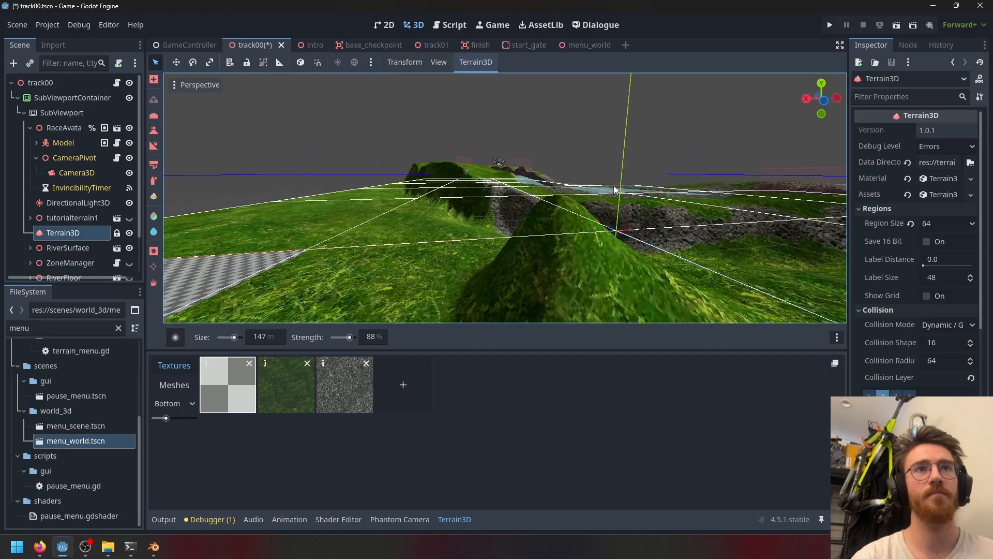
pyautogui.hotkey('ctrl', 'z')
# - Switch to the Paint Texture tool and select the third, rocky texture
pyautogui.moveTo(655, 142)
pyautogui.mouseDown(button='middle')
pyautogui.moveTo(584, 200)
pyautogui.moveTo(588, 215)
pyautogui.moveTo(665, 193)
pyautogui.moveTo(516, 179)
pyautogui.moveTo(662, 147)
pyautogui.mouseUp(button='middle')
pyautogui.scroll(4, 665, 192)
pyautogui.scroll(-3, 662, 147)
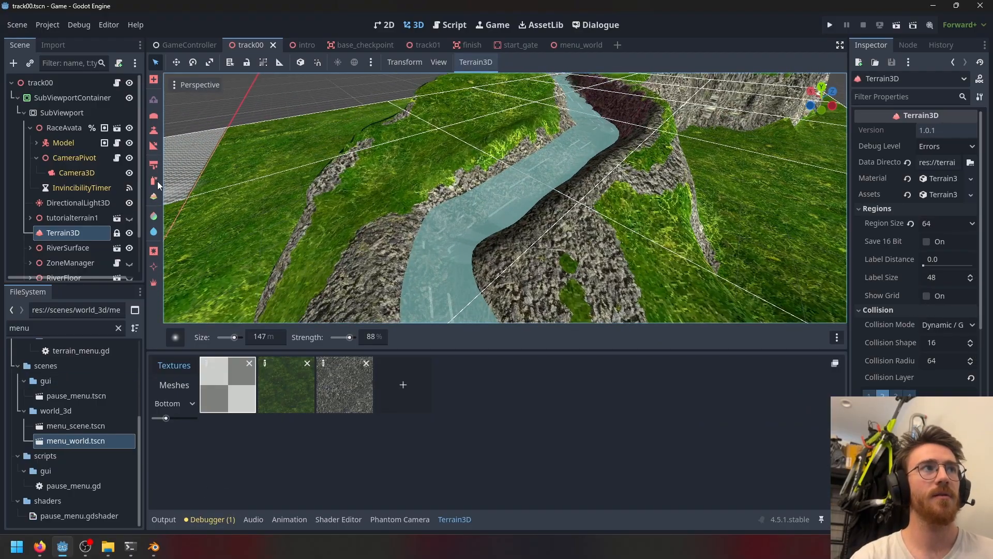
pyautogui.click(153, 164)
pyautogui.click(344, 384)
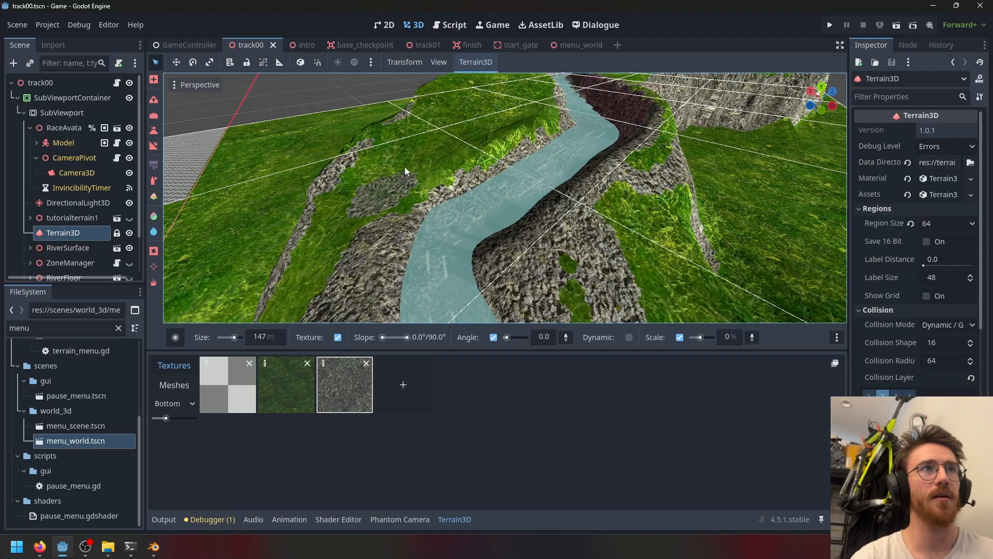
pyautogui.hotkey('ctrl', 'z')
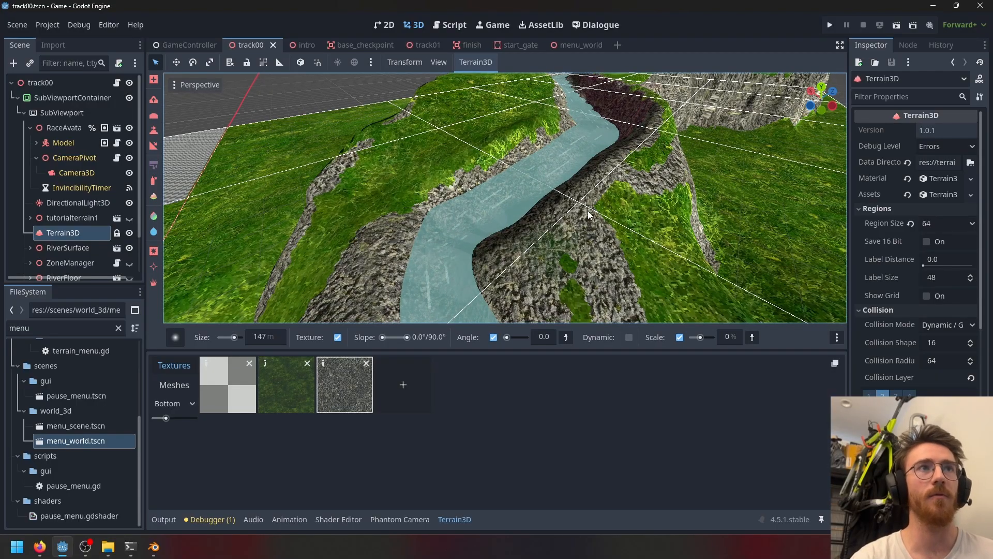
# - Orbit and zoom around the terrain to inspect the river channel and its rocky banks
pyautogui.moveTo(588, 210); pyautogui.dragTo(596, 287, button='middle')
pyautogui.scroll(-4, 500, 237)
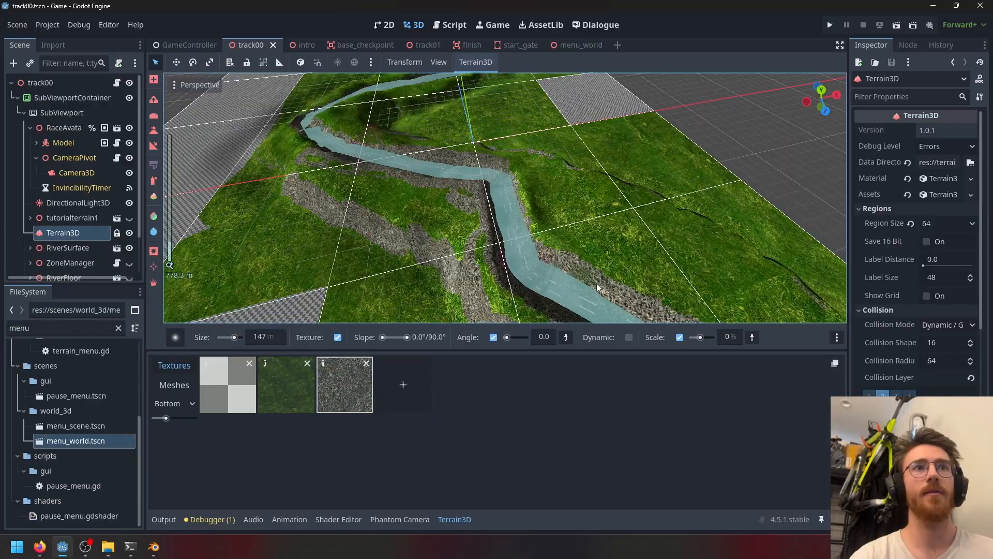
pyautogui.scroll(3, 596, 287)
pyautogui.keyDown('shift'); pyautogui.moveTo(476, 115); pyautogui.dragTo(501, 172, button='middle'); pyautogui.keyUp('shift')
pyautogui.scroll(-15, 500, 172)
pyautogui.moveTo(508, 256); pyautogui.dragTo(489, 200, button='middle')
pyautogui.scroll(6, 461, 210)
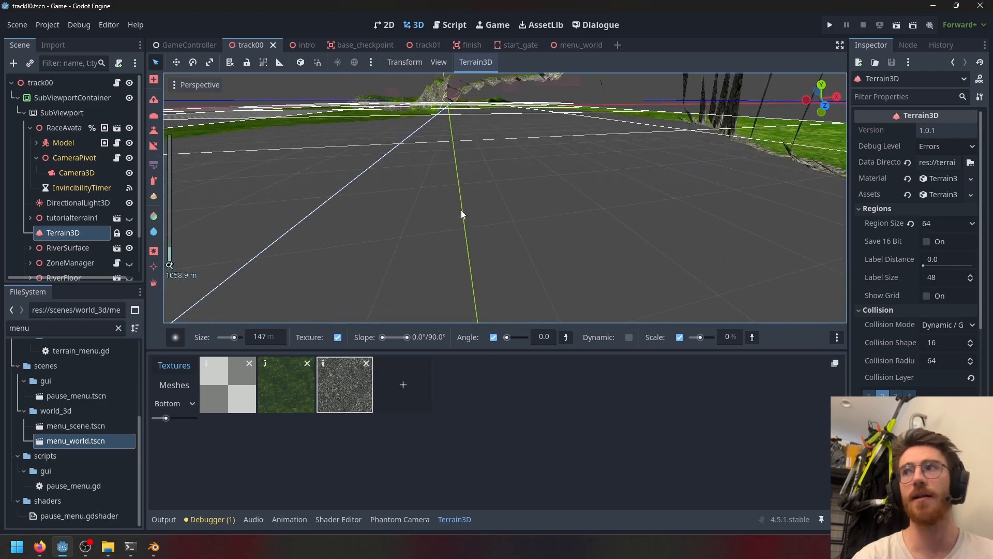
pyautogui.scroll(-6, 469, 187)
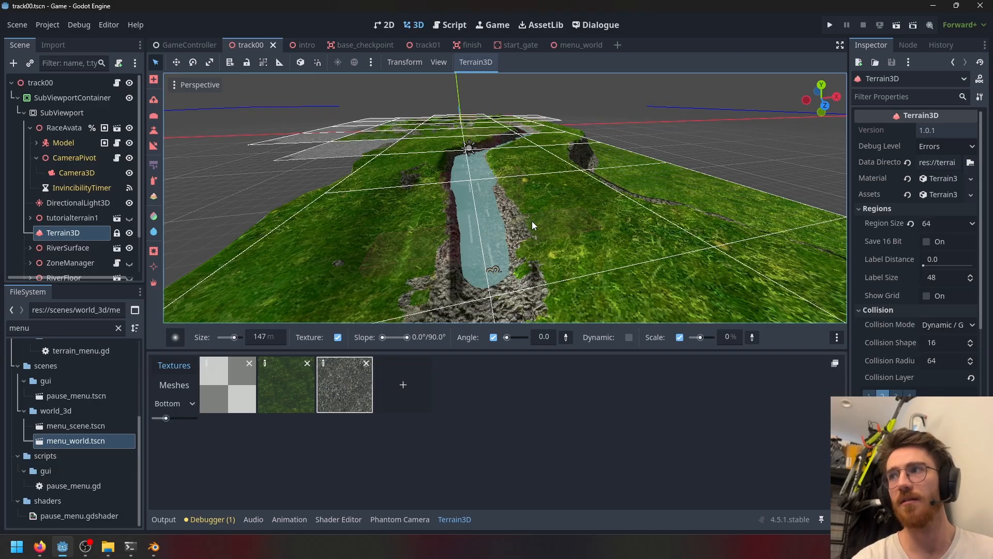
pyautogui.moveTo(451, 190); pyautogui.dragTo(498, 258, button='middle')
pyautogui.keyDown('shift'); pyautogui.moveTo(433, 212); pyautogui.dragTo(490, 279, button='middle'); pyautogui.keyUp('shift')
pyautogui.scroll(-1, 106, 231)
pyautogui.scroll(-1, 105, 227)
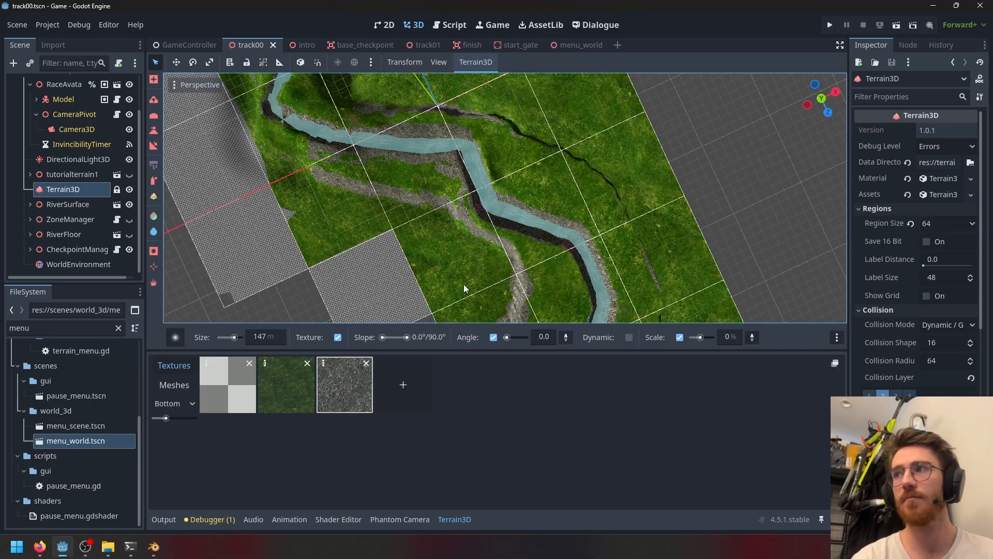
# - Try running the track00 scene on its own to test the river
pyautogui.scroll(4, 470, 282)
pyautogui.scroll(3, 497, 266)
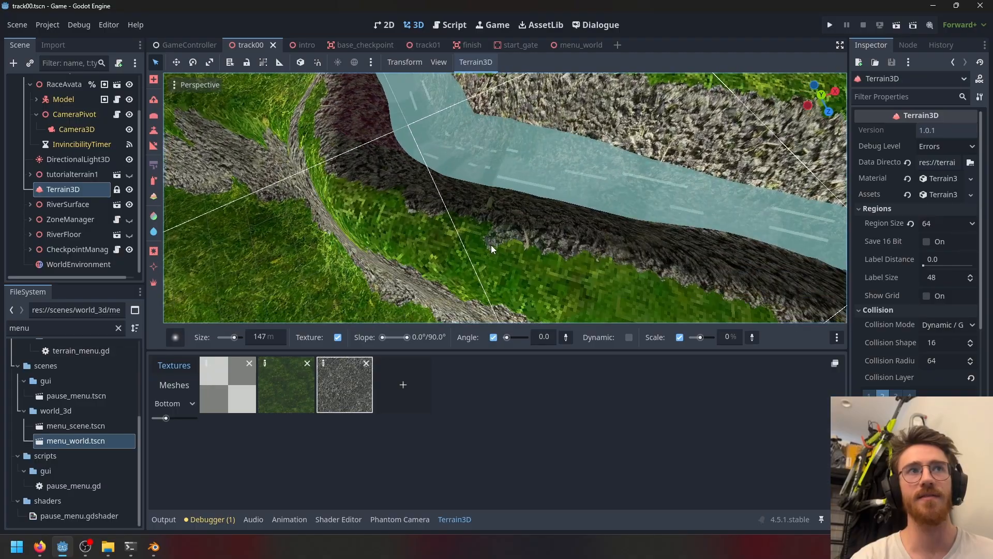
pyautogui.scroll(-6, 490, 248)
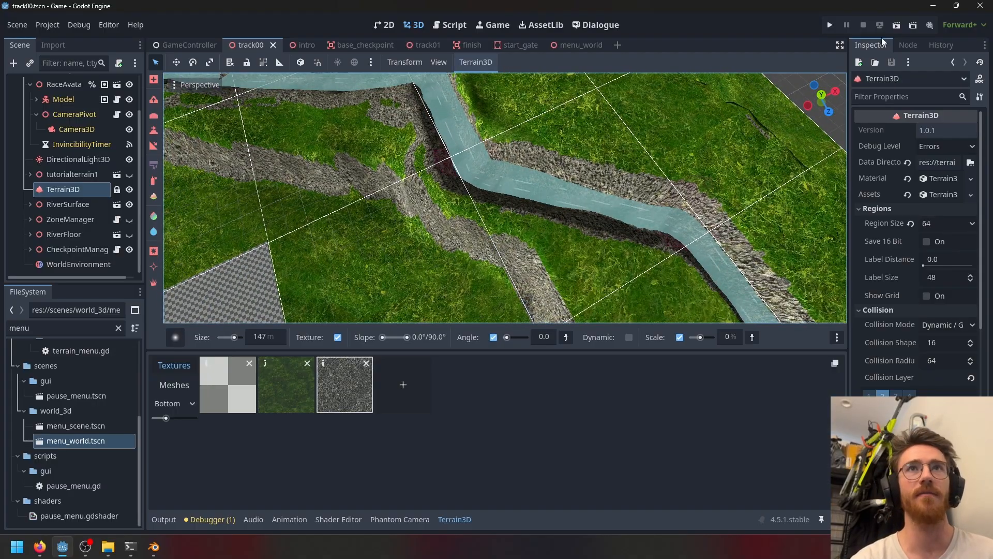
pyautogui.click(896, 26)
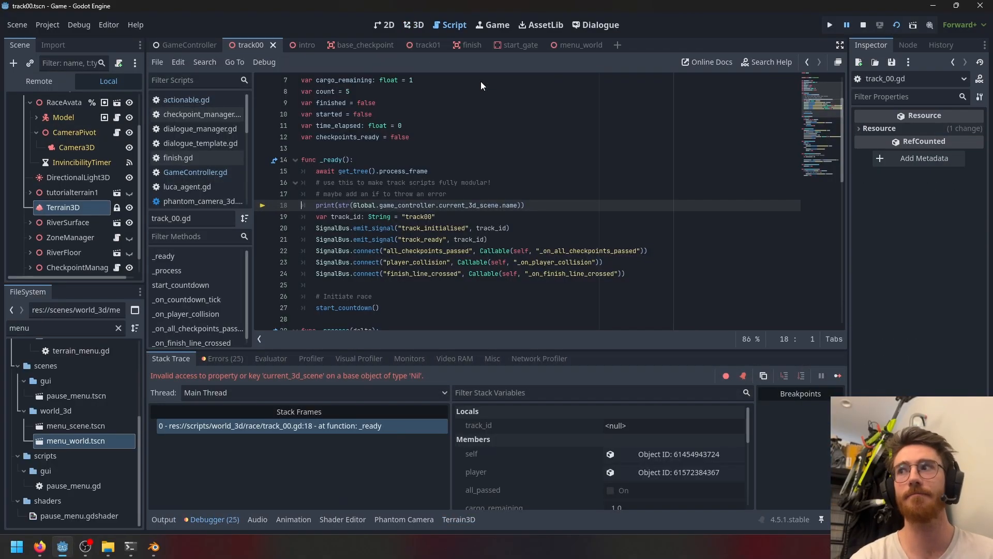
# - Stop the debug run and launch the game from the GameController scene instead
pyautogui.click(187, 45)
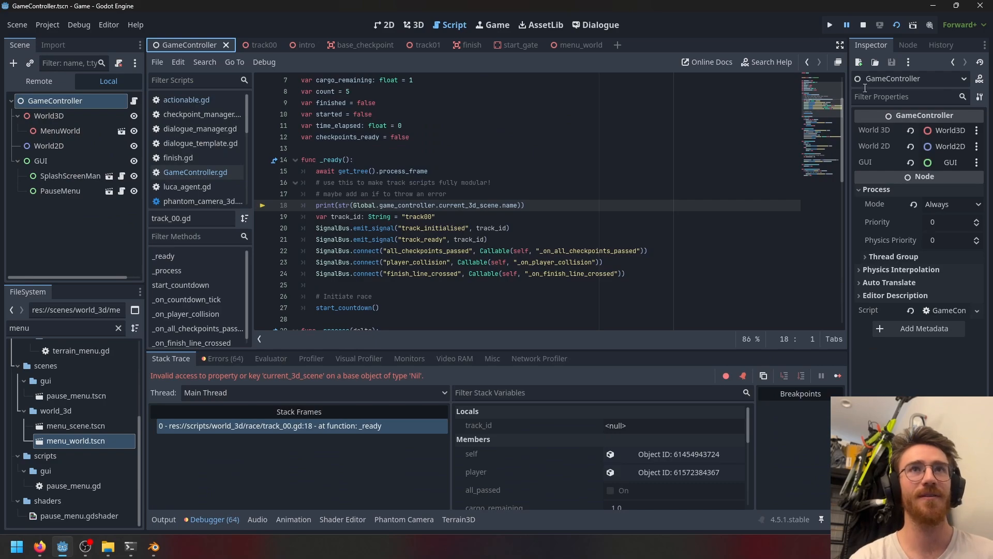
pyautogui.click(867, 27)
pyautogui.click(897, 26)
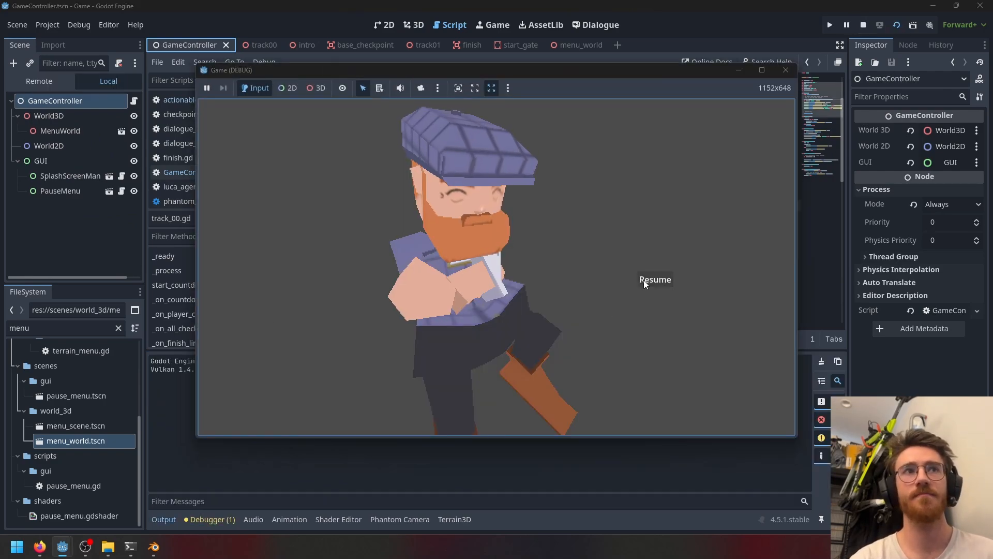
# - Play through the river race, return to the tavern and close the game window
pyautogui.click(644, 281)
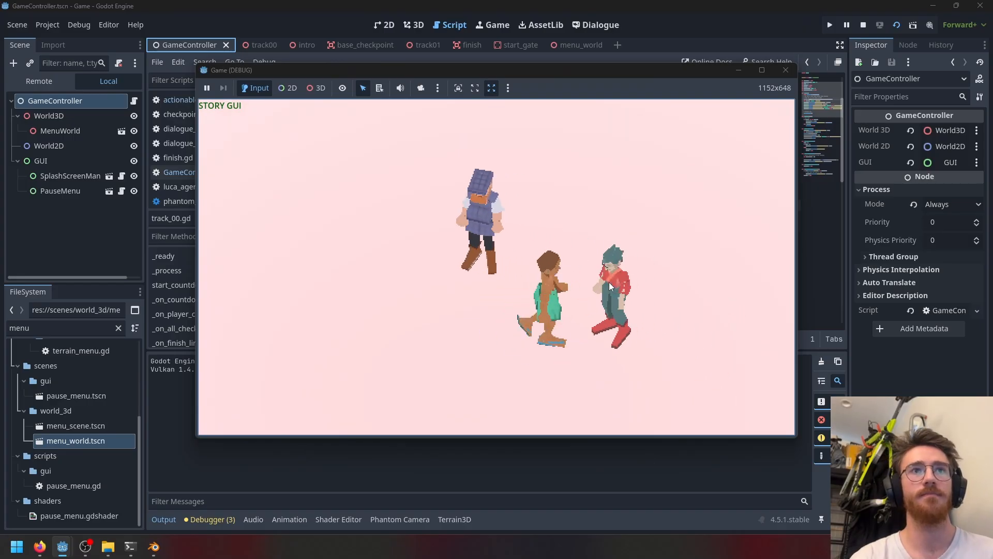
pyautogui.click(561, 248)
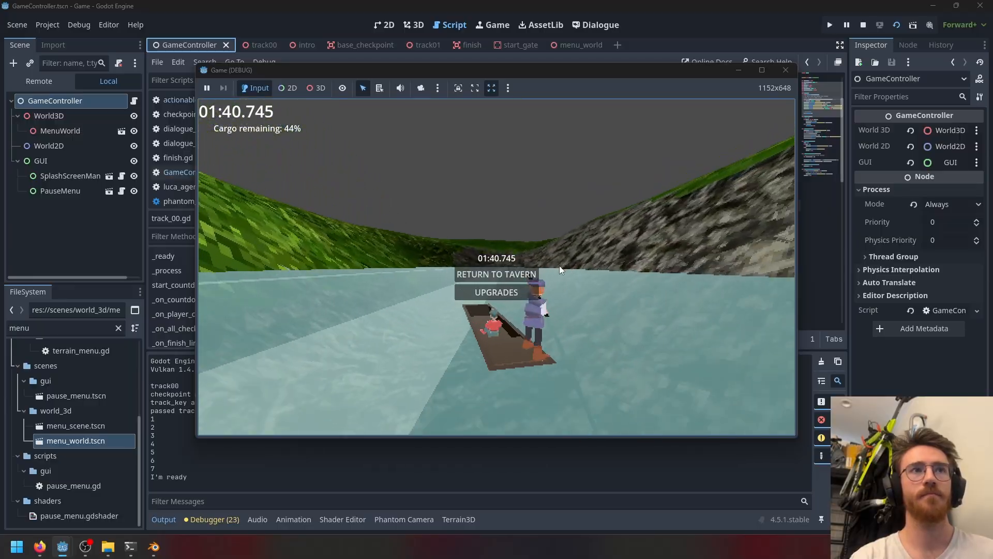
pyautogui.click(497, 274)
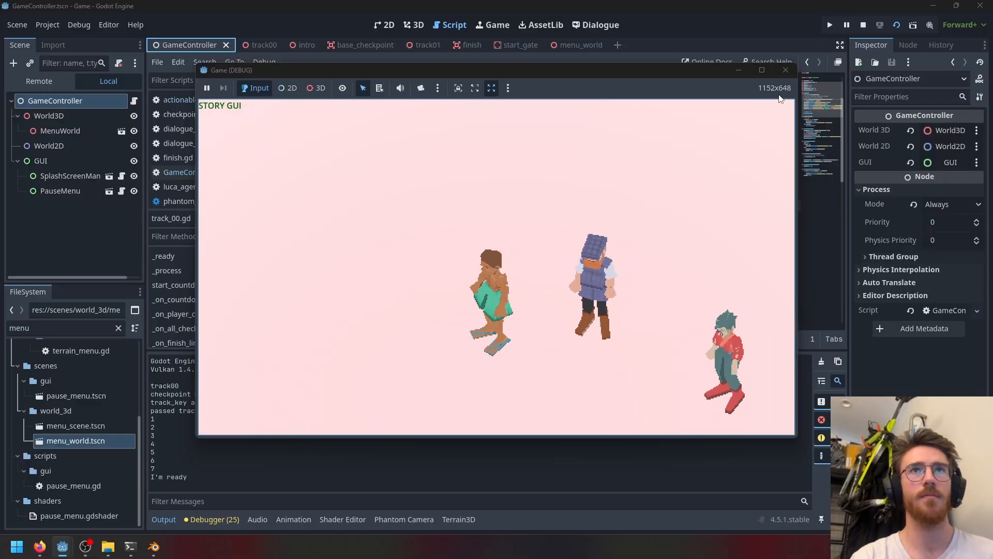
pyautogui.click(786, 72)
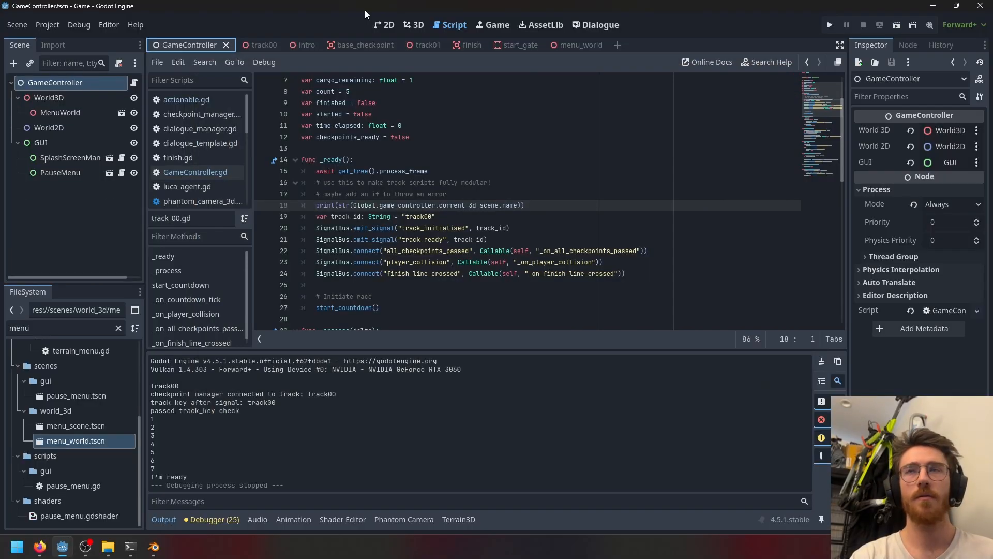
# - Return to the track00 scene's 3D view and orbit along the river to inspect the rocky banks
pyautogui.click(262, 47)
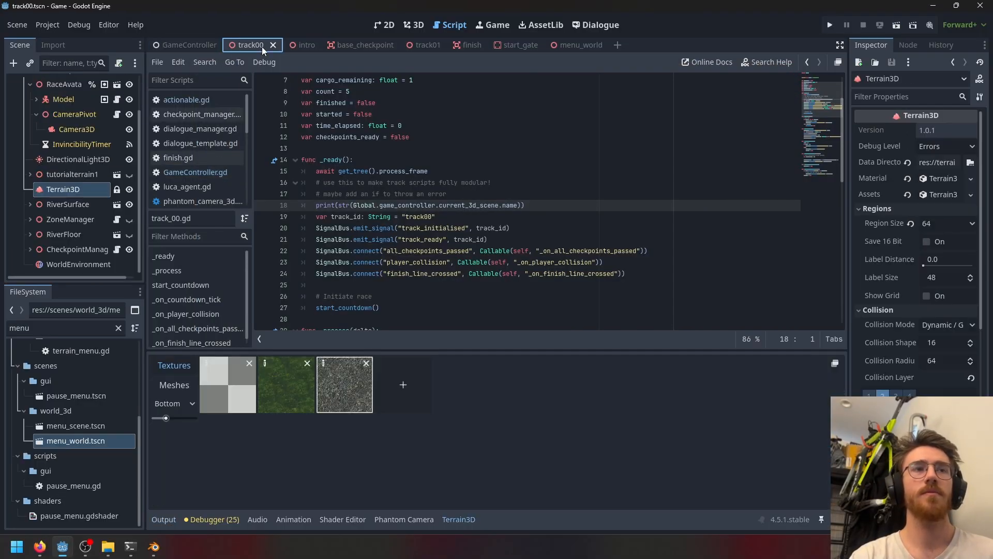
pyautogui.click(413, 25)
pyautogui.scroll(-4, 506, 200)
pyautogui.moveTo(469, 224); pyautogui.dragTo(567, 189, button='middle')
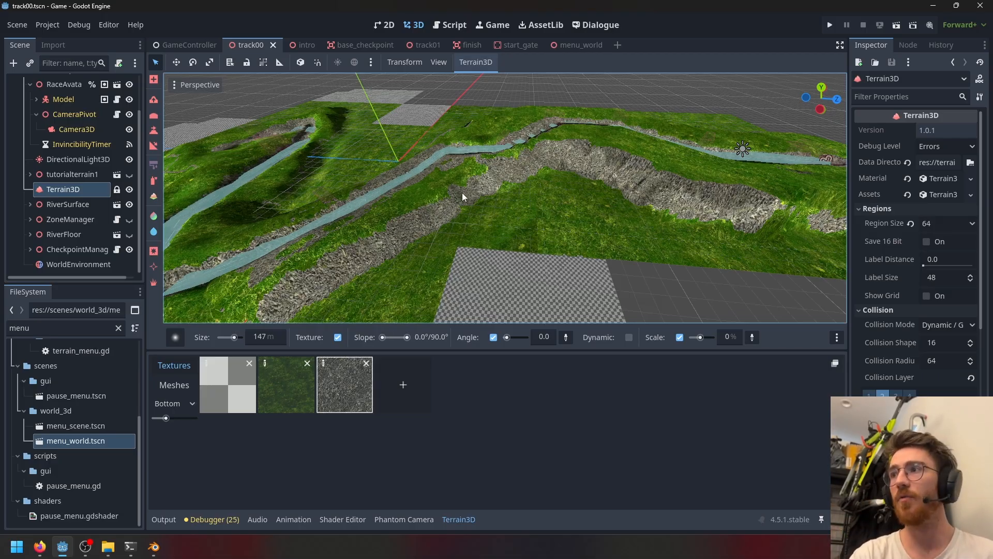
pyautogui.moveTo(463, 196); pyautogui.dragTo(333, 203, button='middle')
pyautogui.scroll(5, 617, 248)
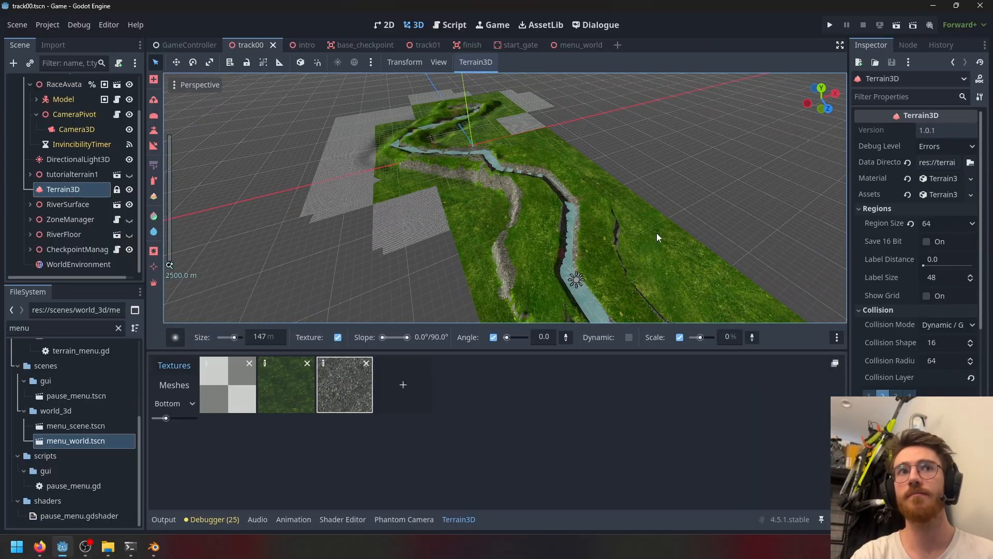
pyautogui.scroll(5, 615, 208)
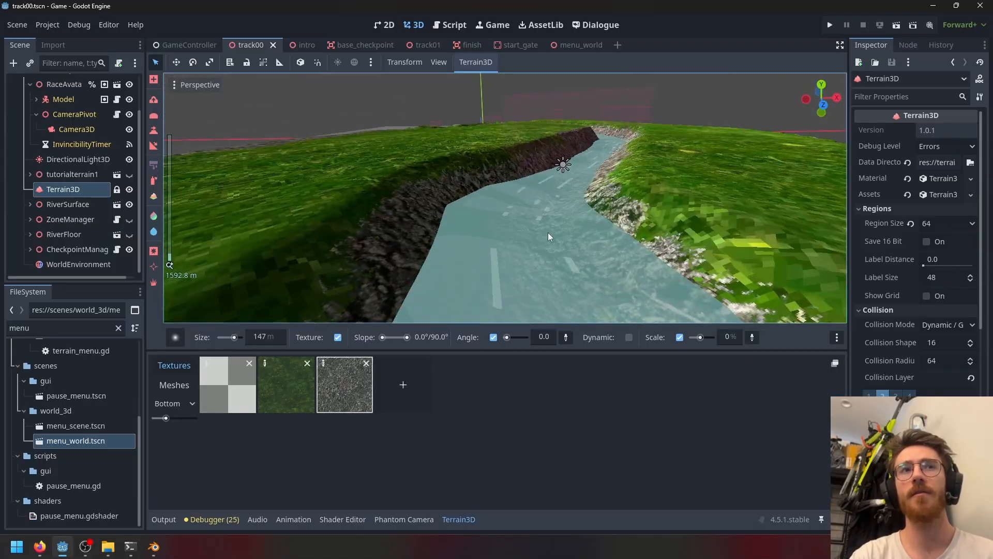
pyautogui.moveTo(549, 231); pyautogui.dragTo(552, 212)
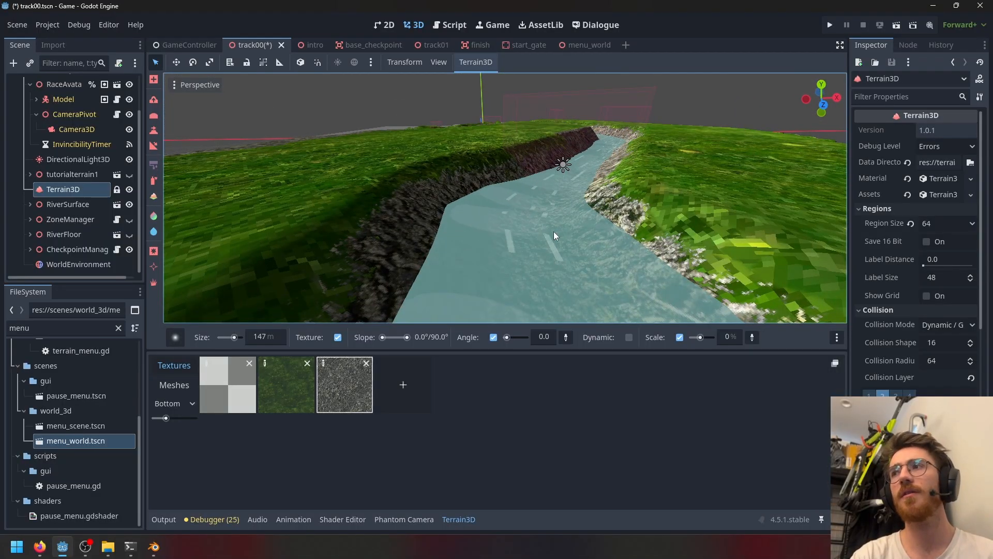
pyautogui.moveTo(482, 198); pyautogui.dragTo(433, 260, button='middle')
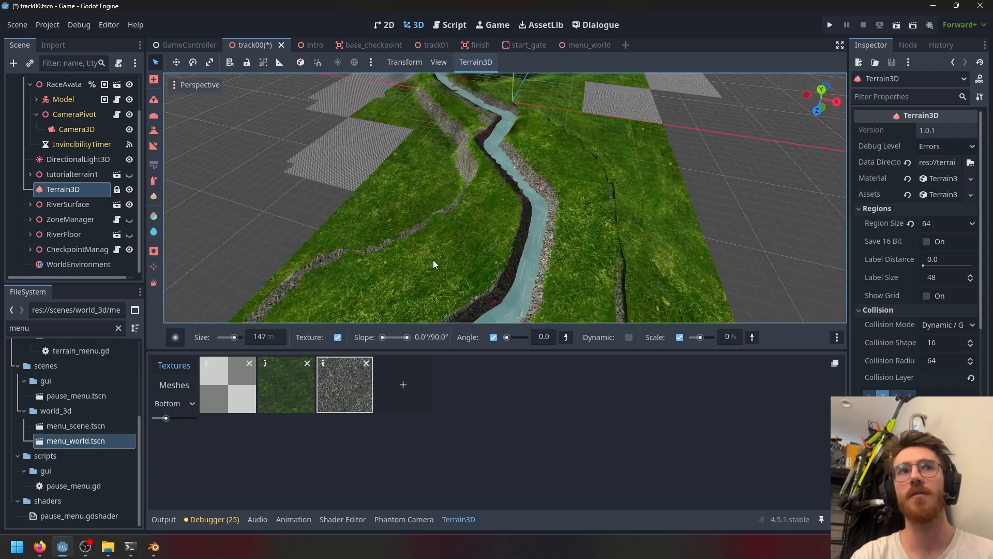
pyautogui.scroll(4, 542, 195)
pyautogui.scroll(-3, 527, 241)
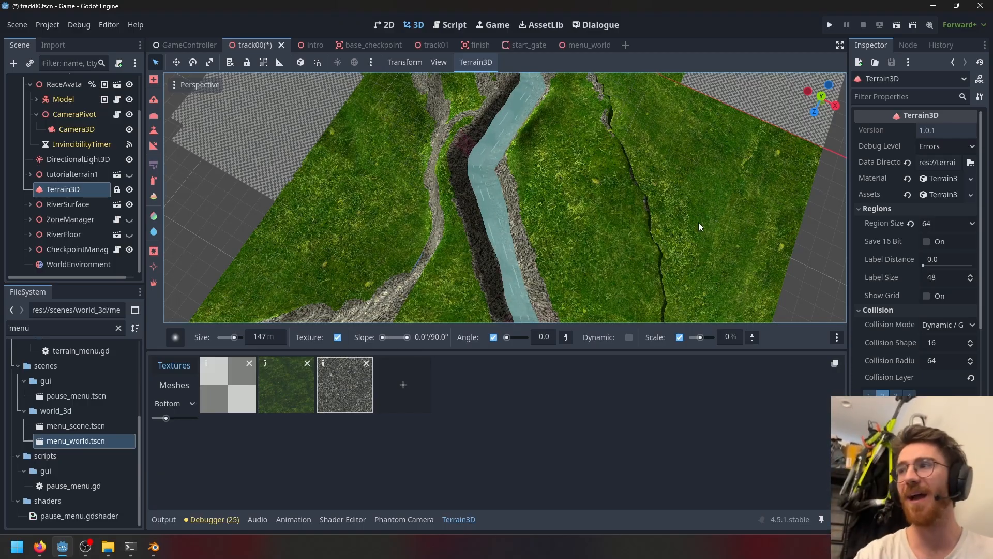
pyautogui.scroll(5, 427, 297)
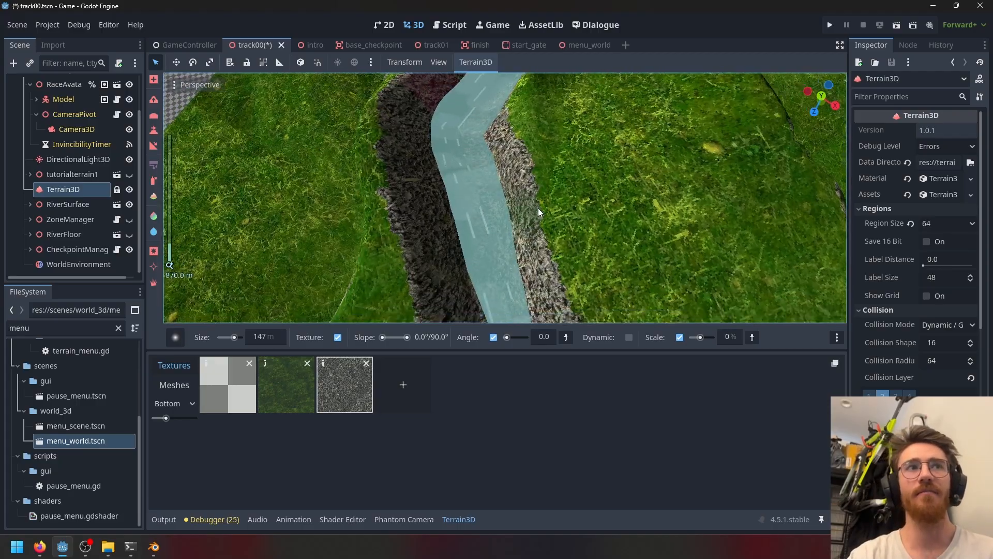
pyautogui.scroll(-7, 542, 194)
pyautogui.moveTo(598, 137); pyautogui.dragTo(471, 36, button='middle')
pyautogui.scroll(5, 590, 205)
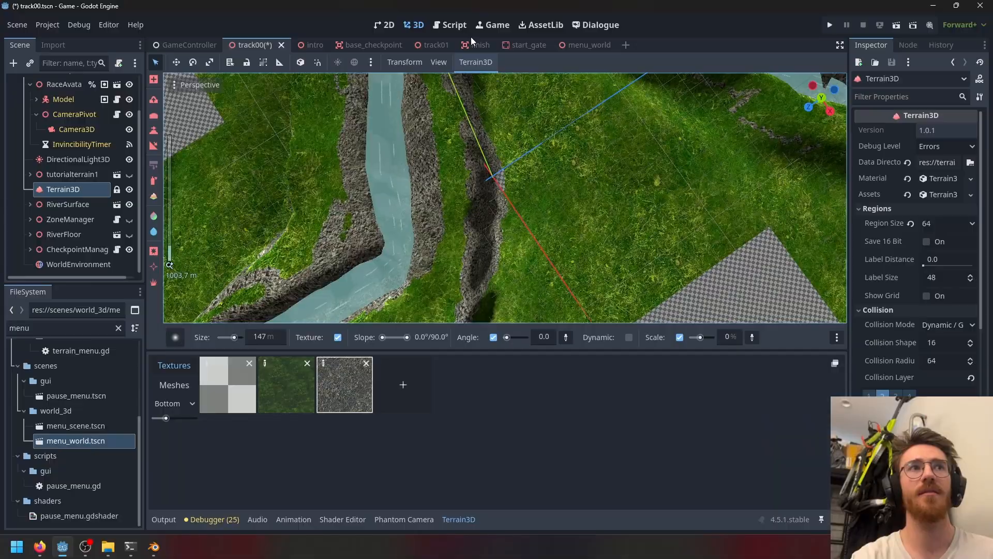
pyautogui.keyDown('shift'); pyautogui.moveTo(476, 197); pyautogui.dragTo(531, 154, button='middle'); pyautogui.keyUp('shift')
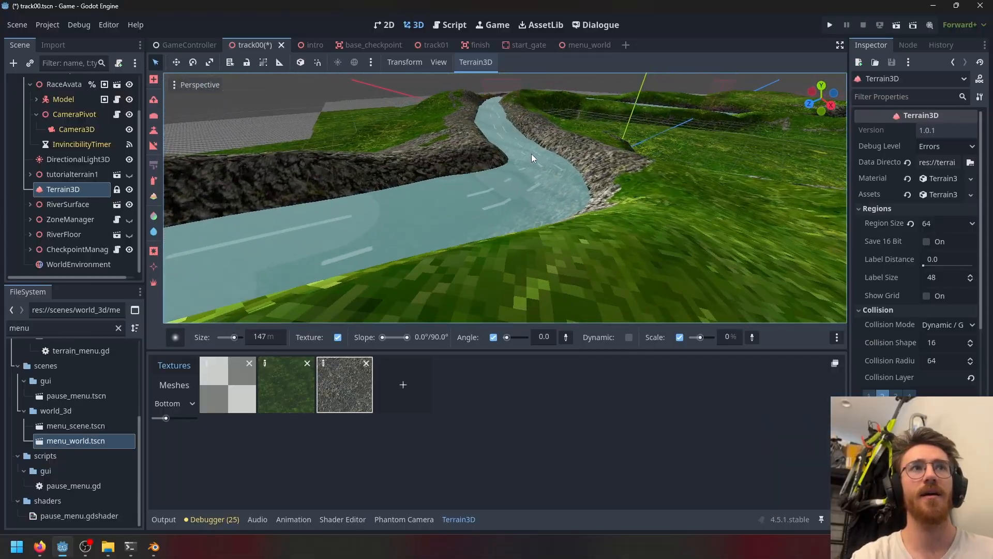
pyautogui.moveTo(514, 112); pyautogui.dragTo(504, 179, button='middle')
pyautogui.scroll(5, 504, 179)
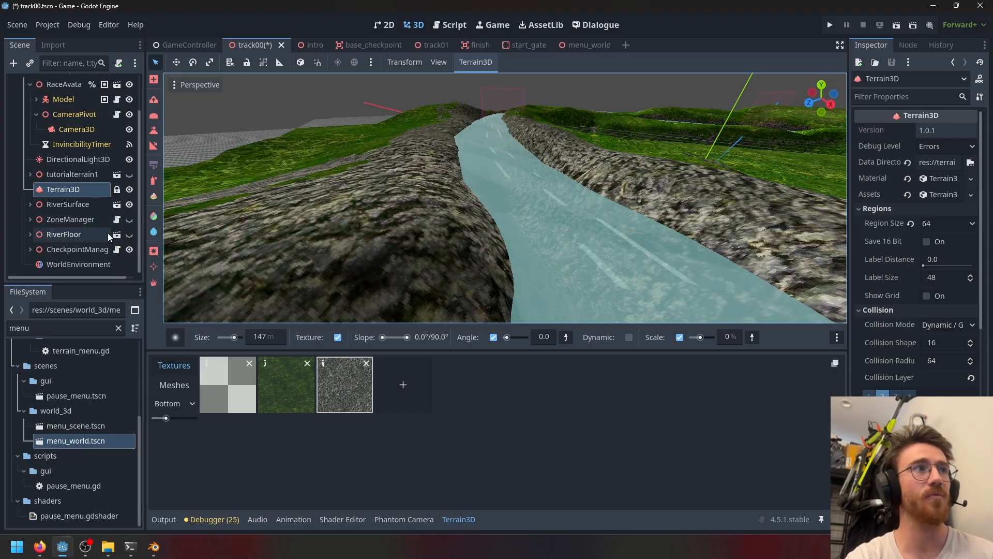
# - Hide the river surface and show the river floor to examine the channel bed
pyautogui.click(130, 205)
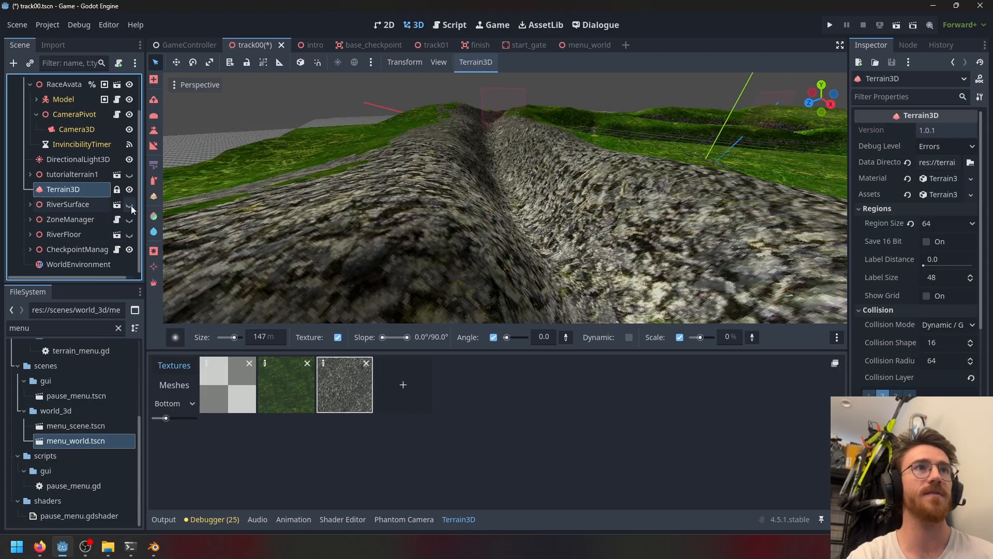
pyautogui.click(130, 205)
pyautogui.click(130, 205)
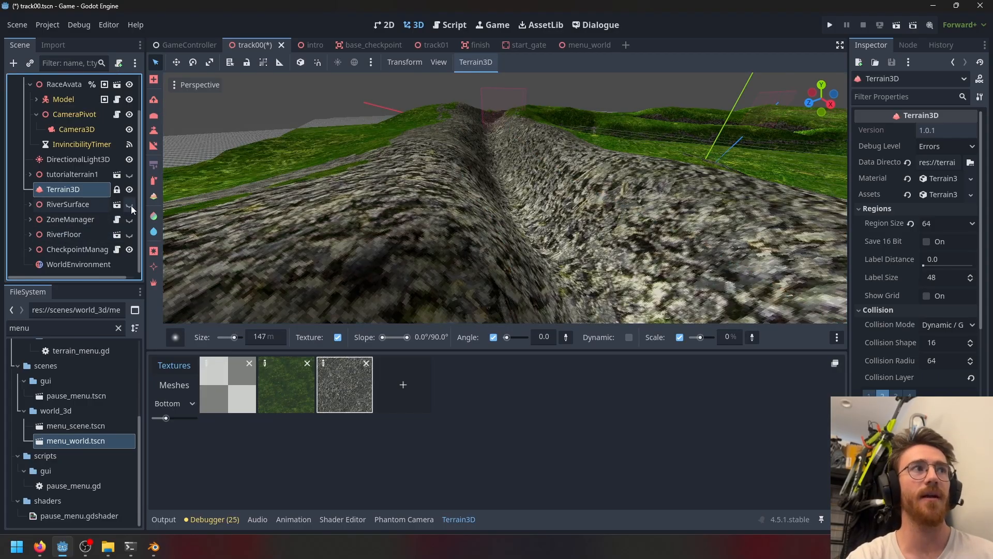
pyautogui.click(128, 236)
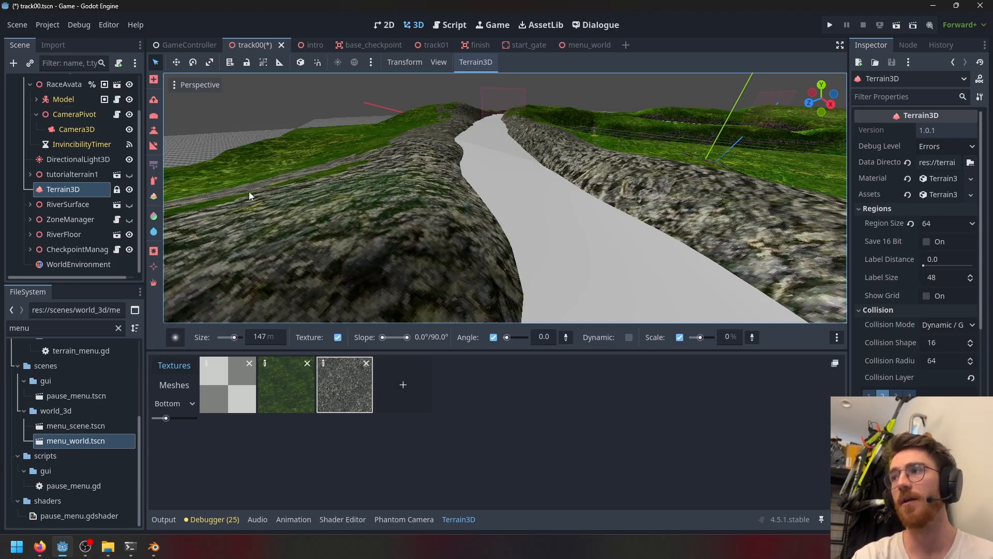
pyautogui.click(130, 190)
pyautogui.click(130, 190)
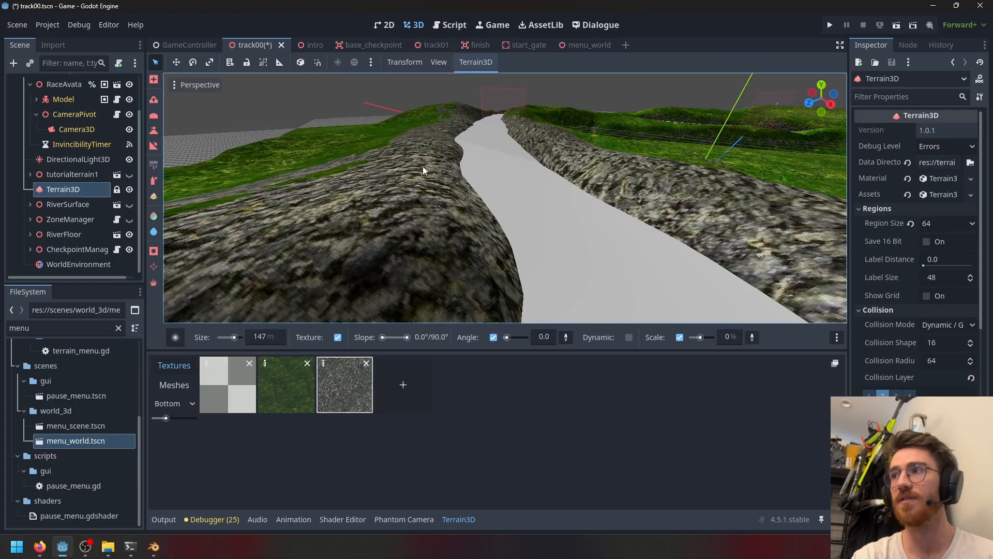
# - Open the intro scene and orbit around its terrain and the character
pyautogui.click(305, 45)
pyautogui.scroll(-10, 563, 207)
pyautogui.click(623, 129)
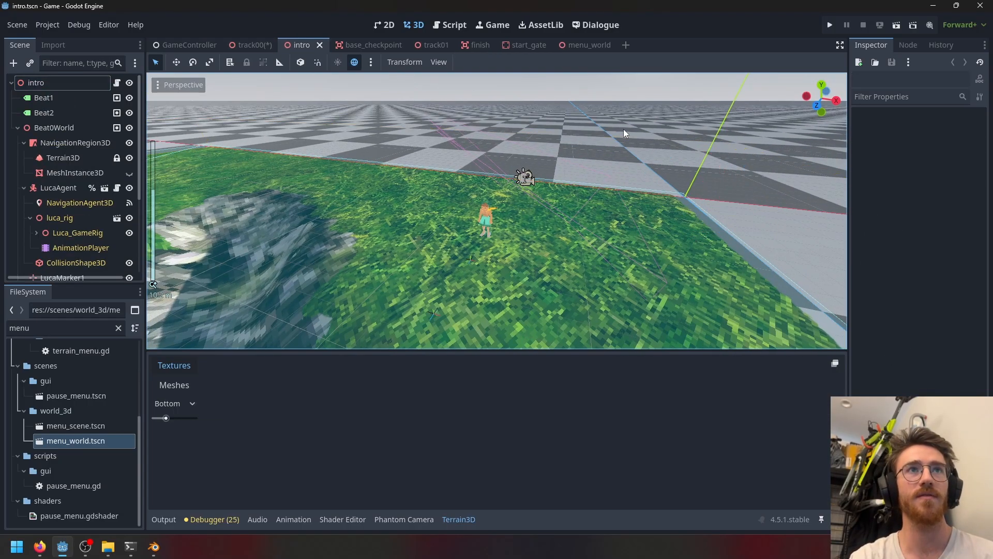
pyautogui.moveTo(623, 129); pyautogui.dragTo(313, 194, button='middle')
pyautogui.scroll(16, 420, 184)
pyautogui.scroll(-9, 320, 195)
pyautogui.scroll(-9, 364, 265)
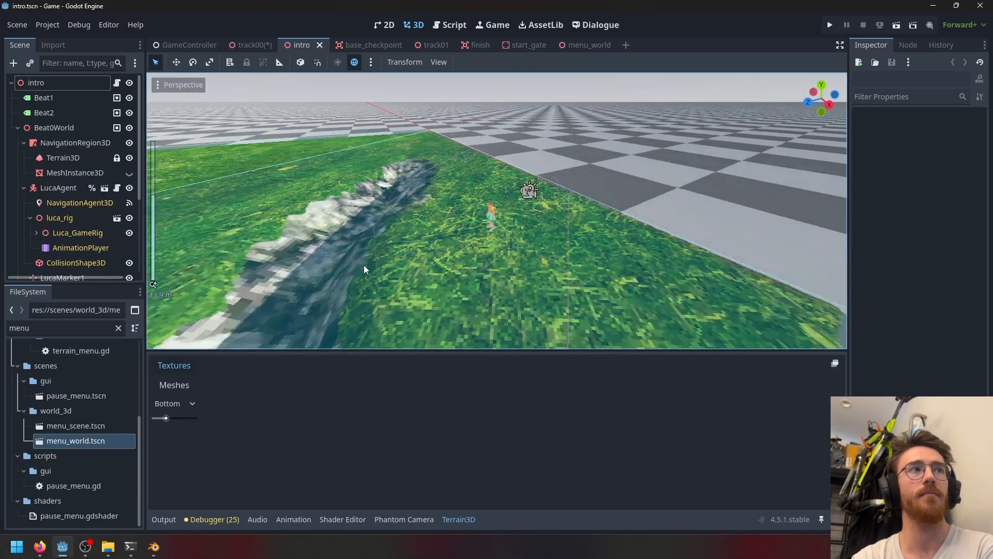
pyautogui.scroll(-9, 358, 263)
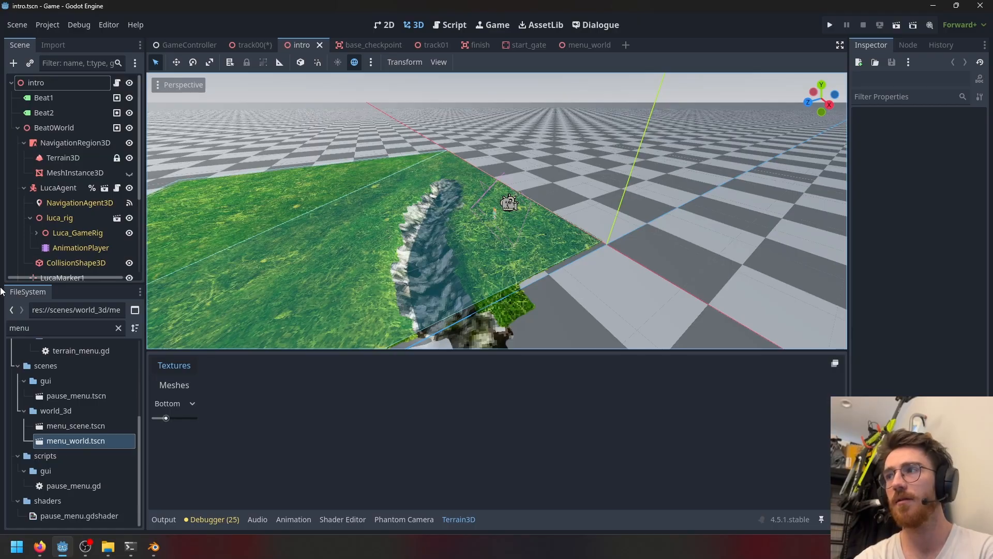
pyautogui.scroll(7, 370, 231)
pyautogui.scroll(3, 369, 232)
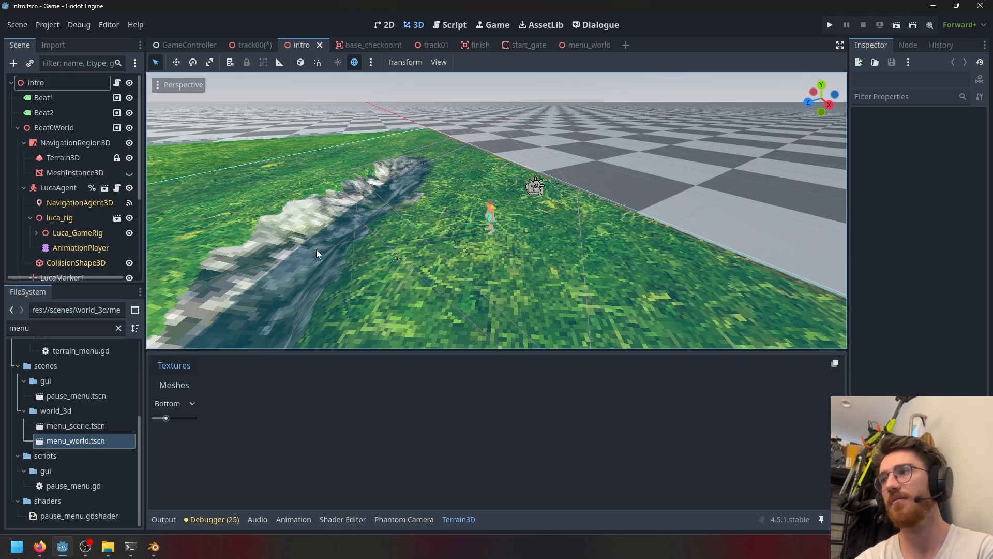
pyautogui.scroll(8, 313, 250)
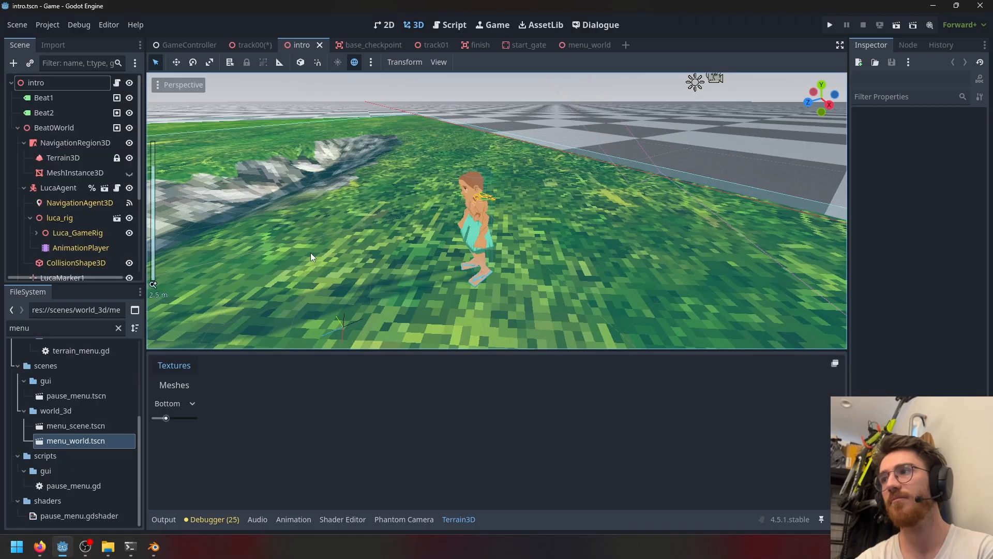
pyautogui.moveTo(311, 254); pyautogui.dragTo(795, 248, button='middle')
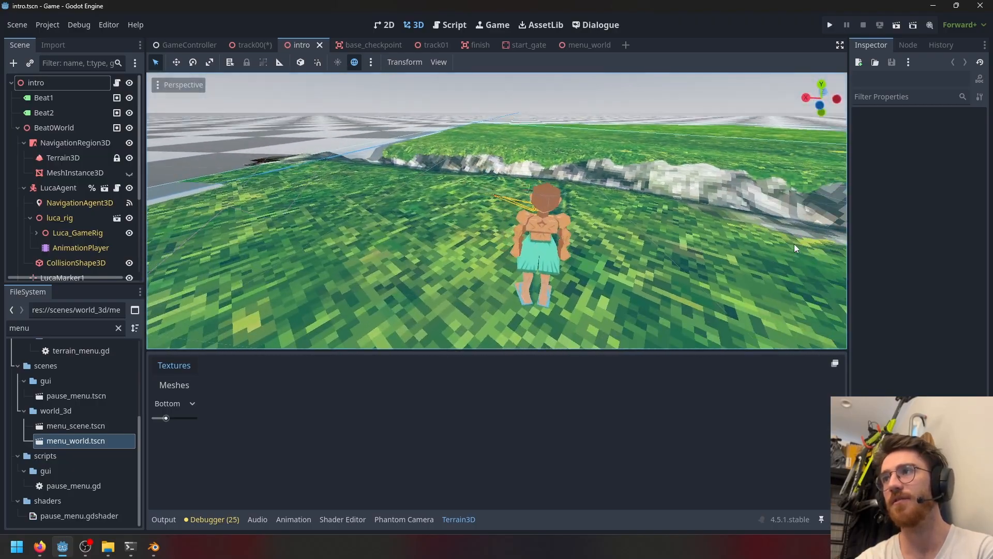
# - Filter the file system for post and drop post.glb into the intro scene beside the character
pyautogui.scroll(4, 105, 452)
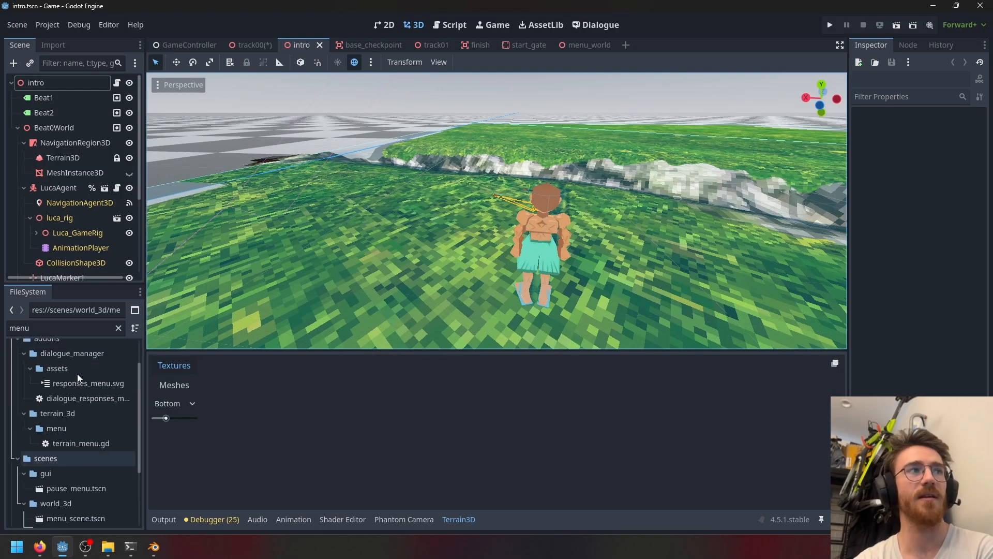
pyautogui.moveTo(82, 326); pyautogui.dragTo(5, 345)
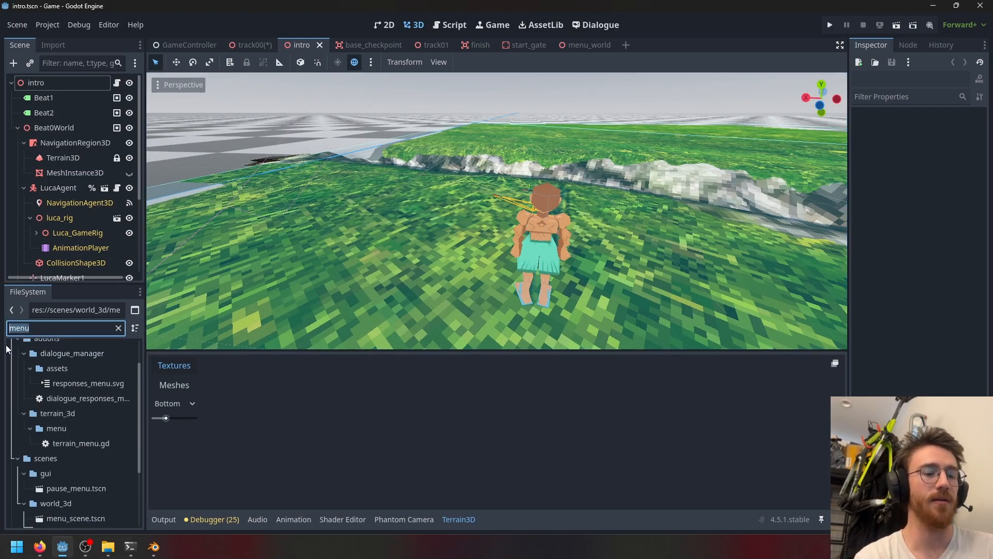
pyautogui.write('post')
pyautogui.moveTo(83, 453); pyautogui.dragTo(507, 226)
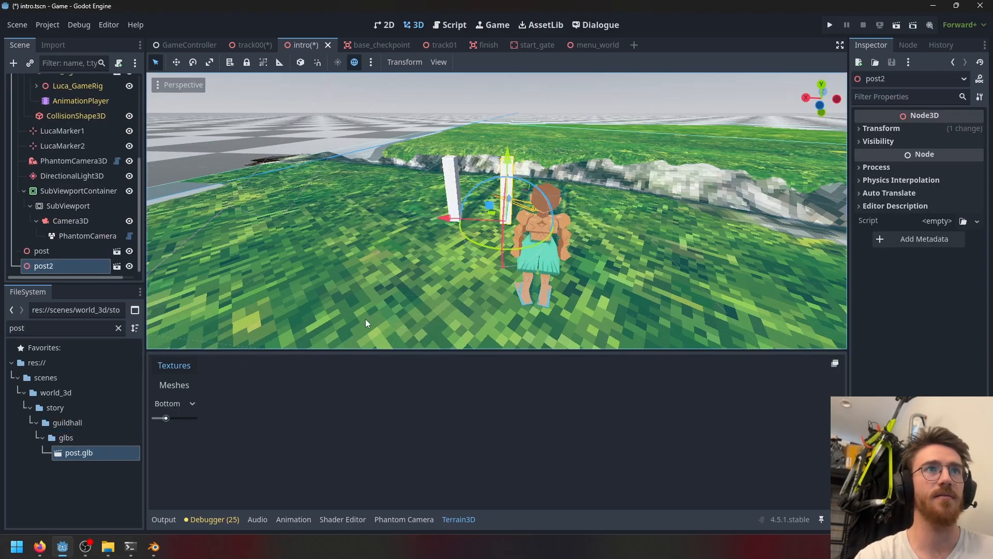
# - Undo the post placements in the intro scene
pyautogui.moveTo(375, 191); pyautogui.dragTo(408, 203, button='middle')
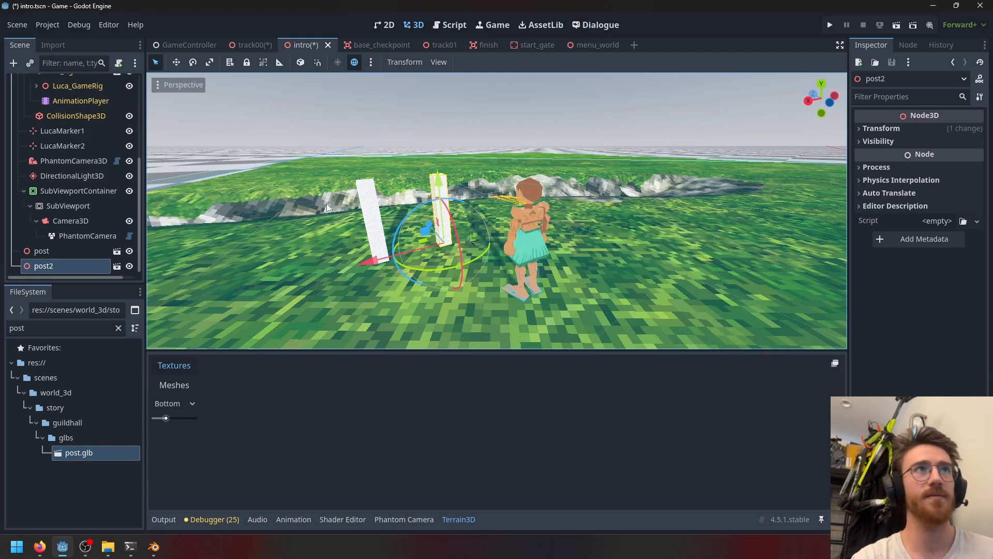
pyautogui.hotkey('ctrl', 'z')
pyautogui.hotkey('ctrl', 'z')
pyautogui.scroll(3, 440, 219)
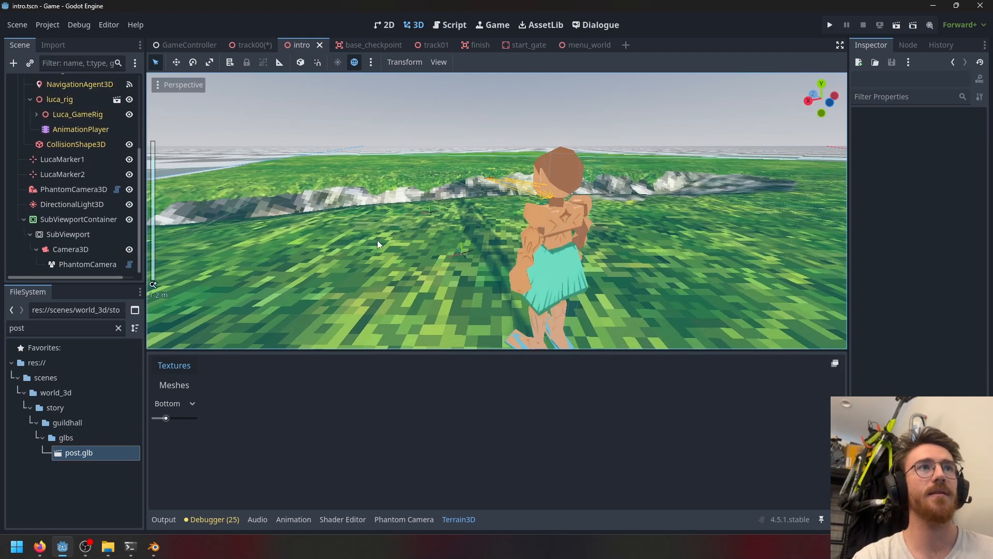
# - Run the intro scene and advance through its opening dialogue lines, then close the game window
pyautogui.moveTo(377, 240); pyautogui.dragTo(517, 216, button='middle')
pyautogui.scroll(-9, 518, 216)
pyautogui.moveTo(376, 216); pyautogui.dragTo(592, 117, button='middle')
pyautogui.scroll(-5, 598, 110)
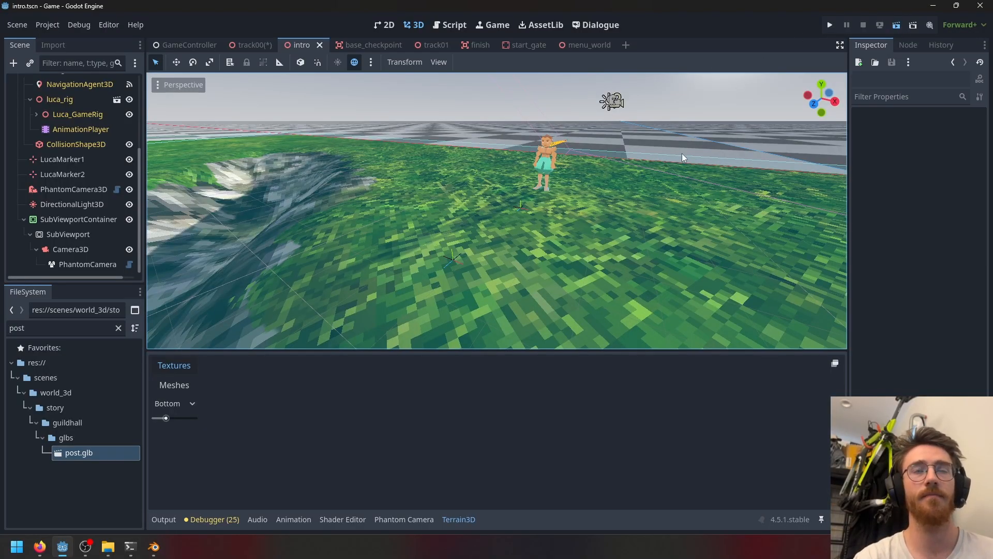
pyautogui.press('F6')
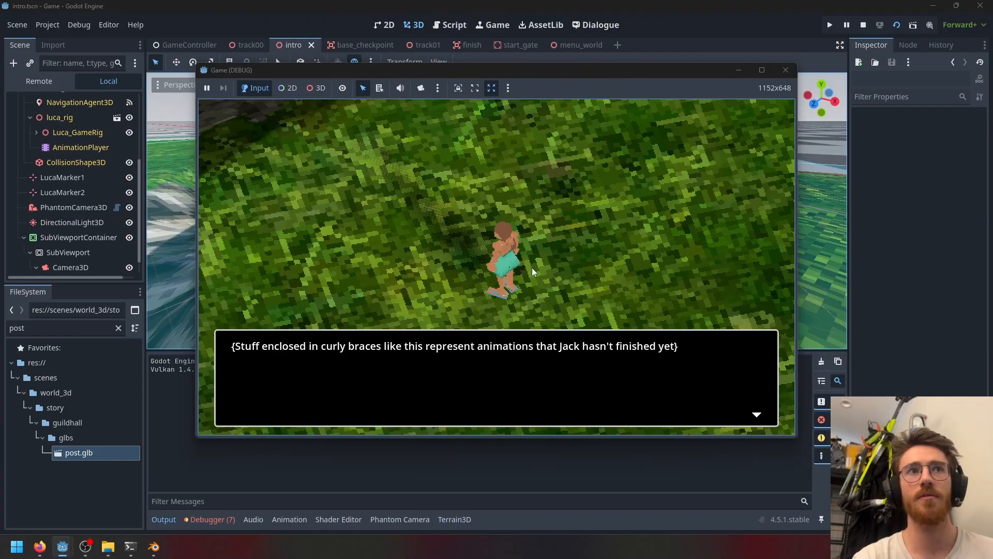
pyautogui.click(560, 297)
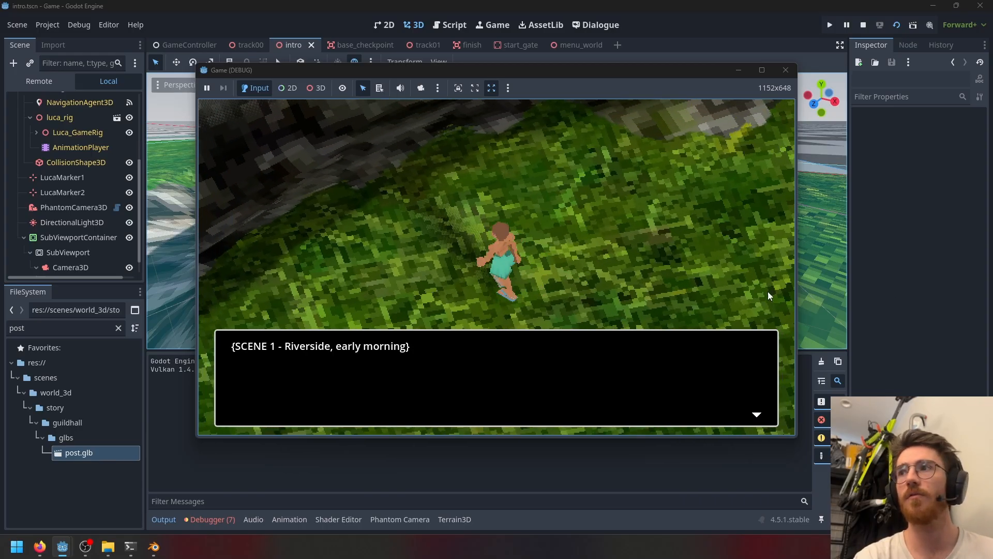
pyautogui.click(516, 311)
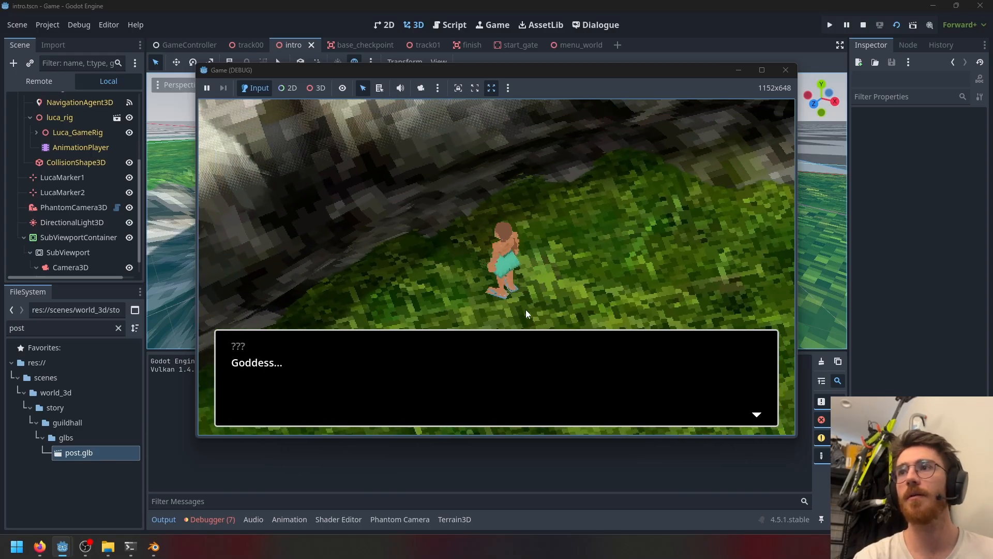
pyautogui.click(526, 312)
pyautogui.click(527, 313)
pyautogui.click(527, 313)
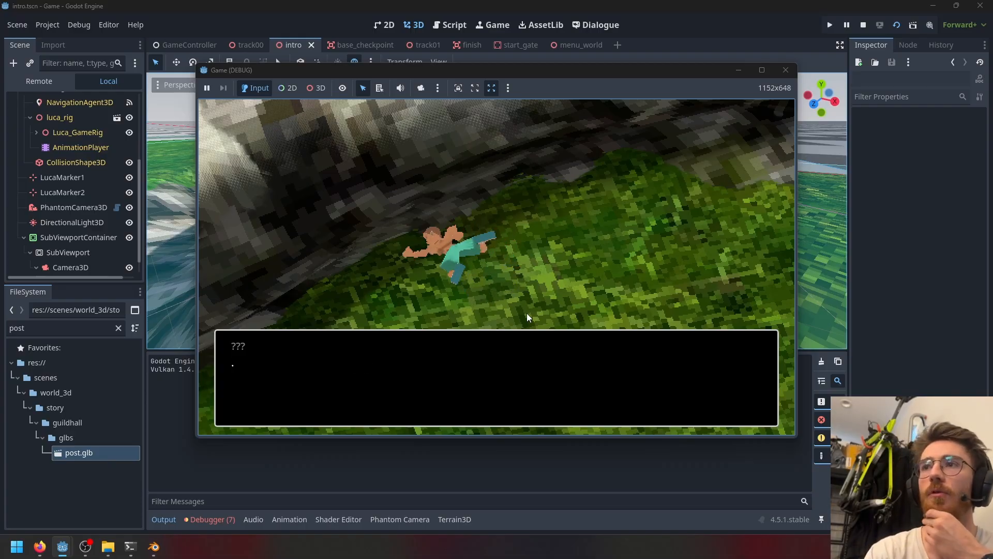
pyautogui.click(526, 314)
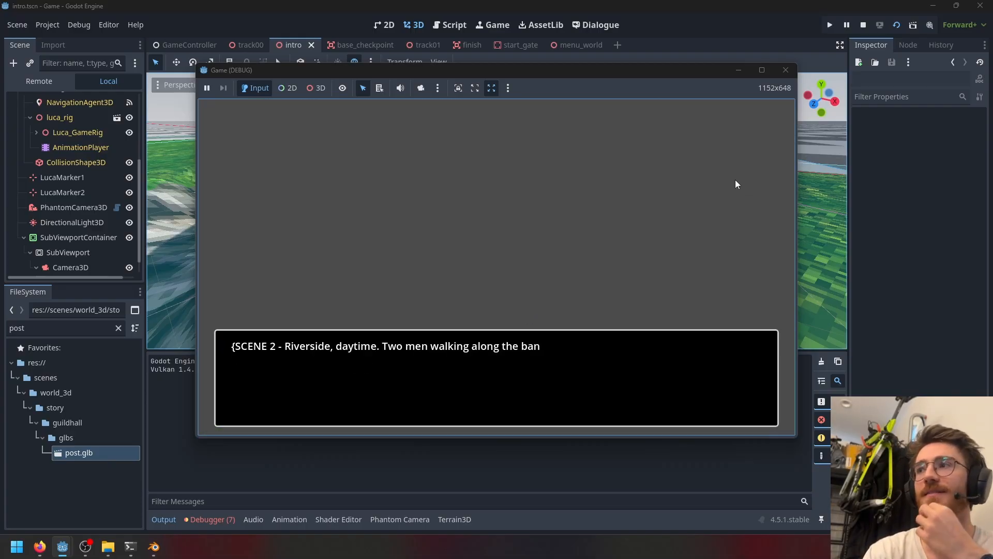
pyautogui.click(785, 70)
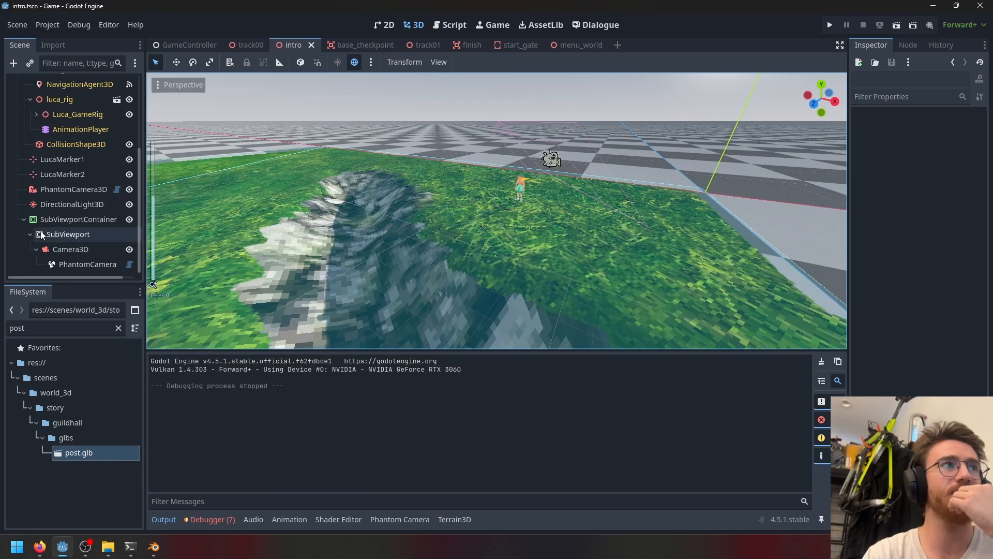
# - Move LucaMarker1 across the terrain toward the phantom camera and save the intro scene
pyautogui.doubleClick(62, 159)
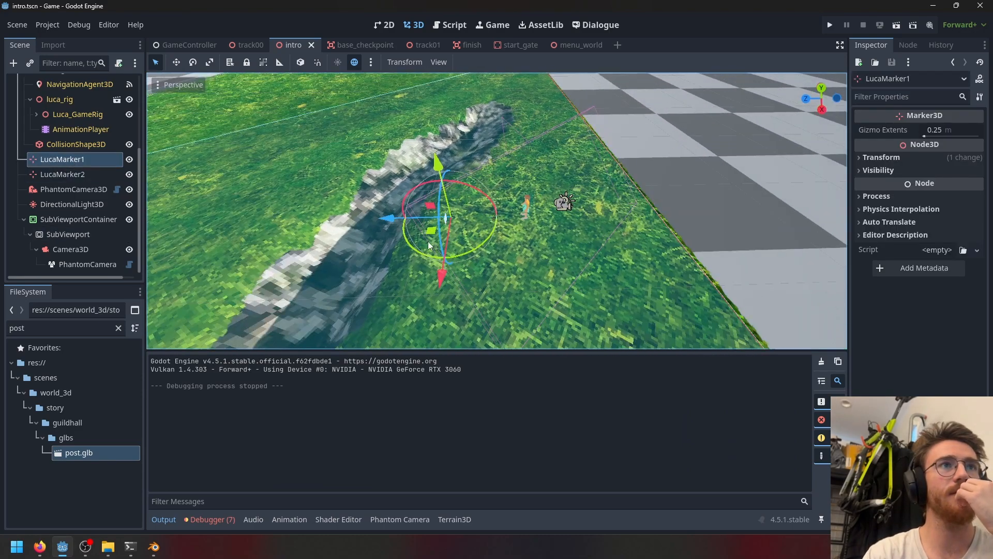
pyautogui.moveTo(463, 238); pyautogui.dragTo(630, 252)
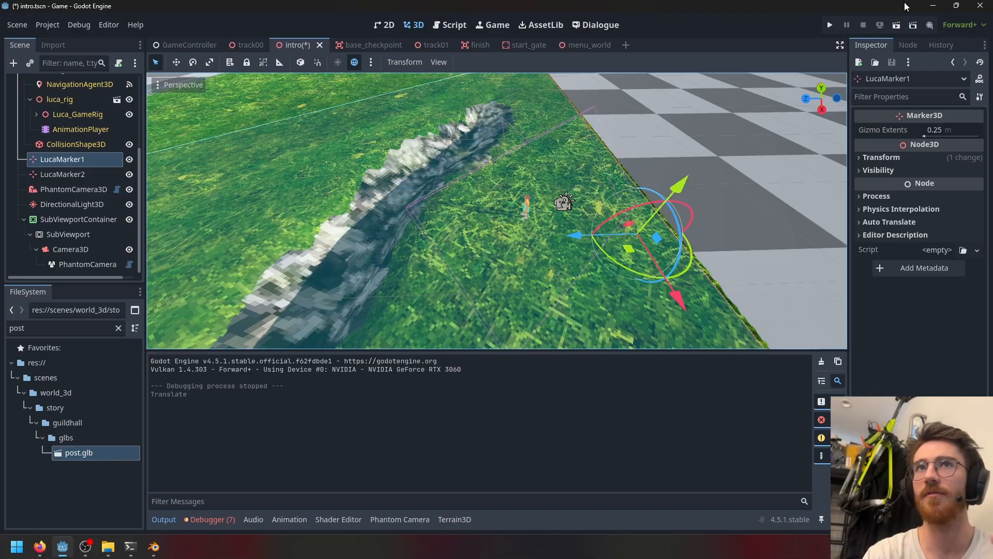
pyautogui.hotkey('ctrl', 's')
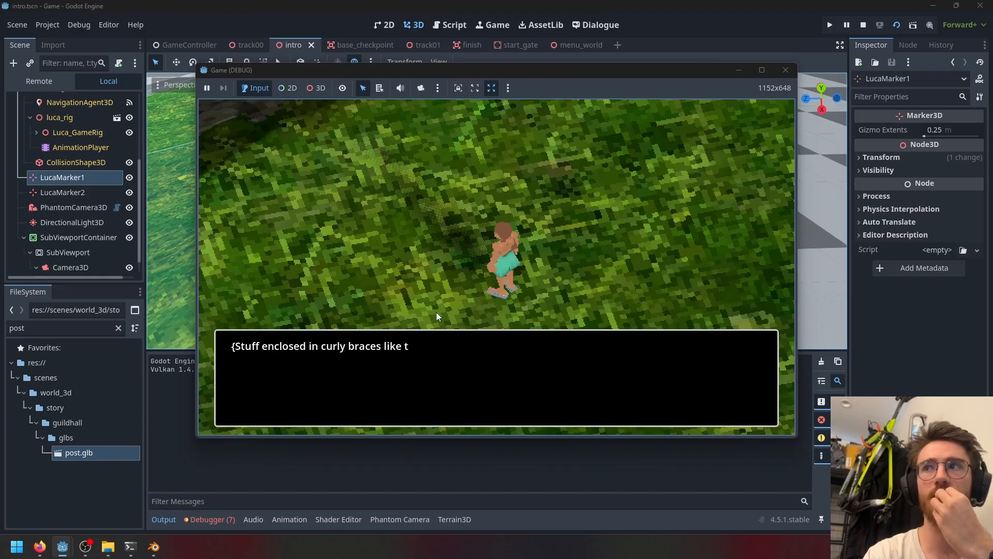
# - Run the intro scene again, advance the first dialogue line and close the game window
pyautogui.click(436, 312)
pyautogui.click(436, 312)
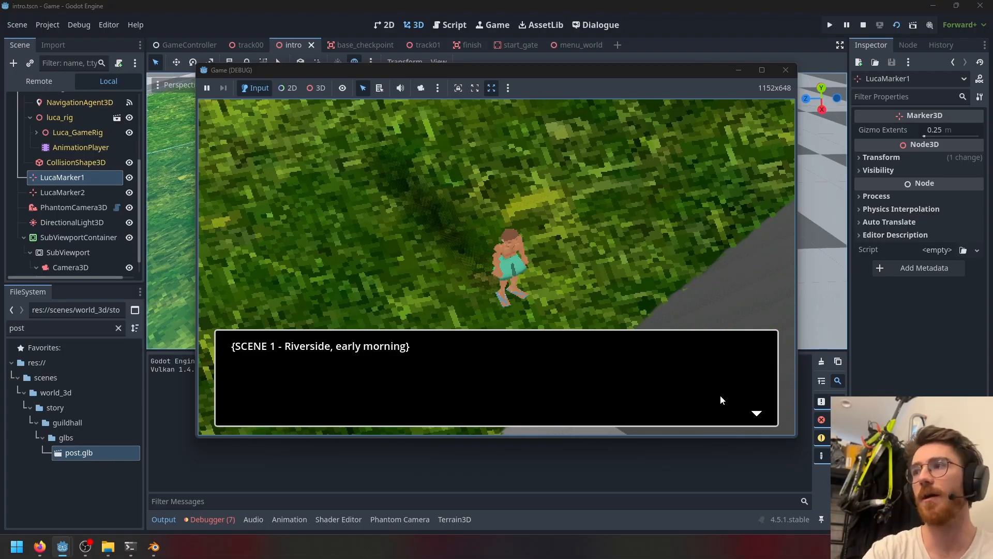
pyautogui.click(784, 70)
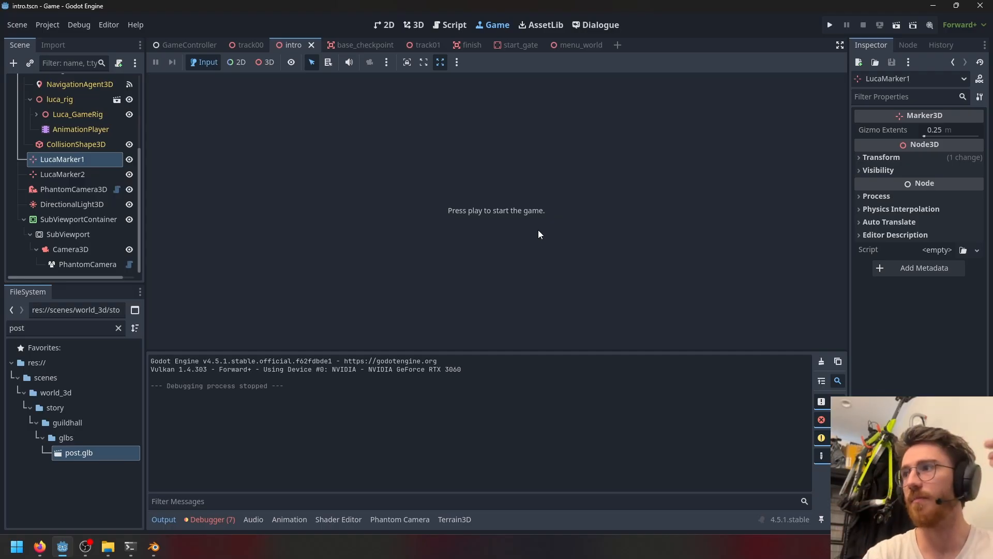
# - Return to the 3D view and undo the LucaMarker1 move
pyautogui.scroll(3, 118, 191)
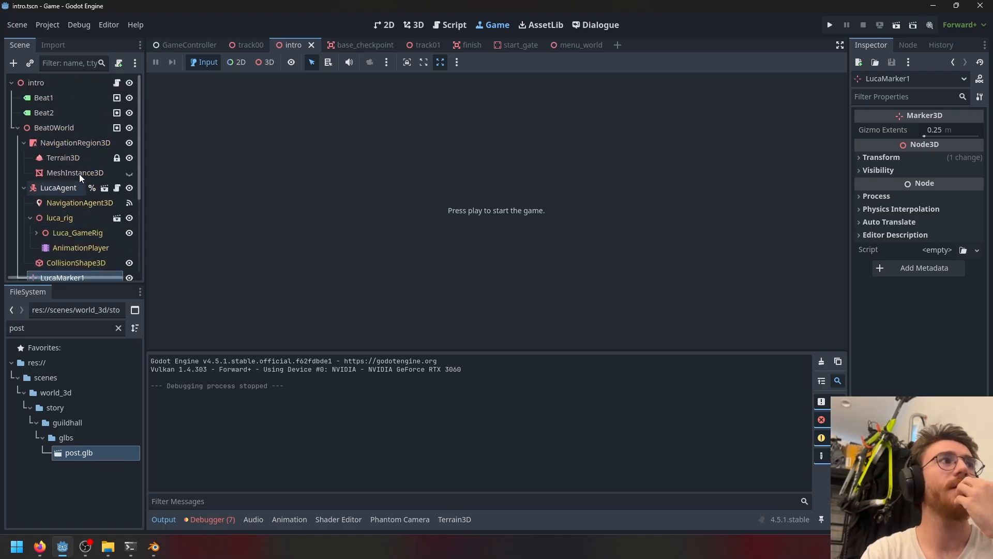
pyautogui.click(416, 27)
pyautogui.hotkey('ctrl', 'z')
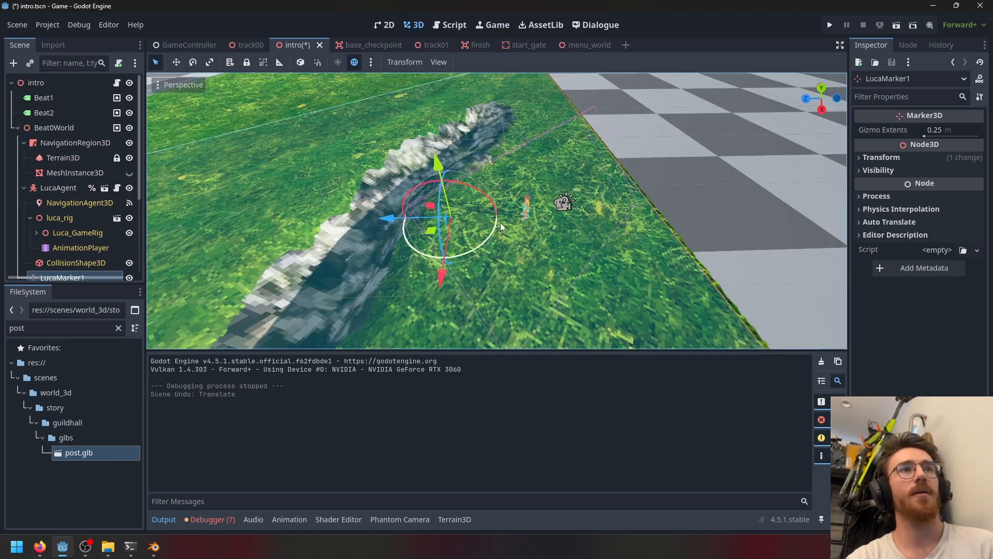
# - Select PhantomCamera3D and orbit the view around the camera and the character
pyautogui.scroll(3, 487, 221)
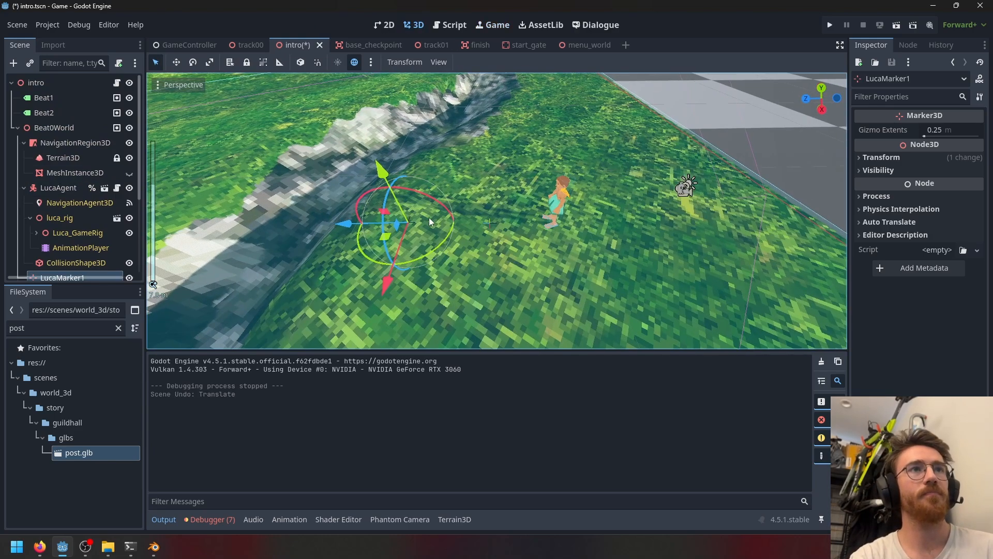
pyautogui.scroll(2, 429, 217)
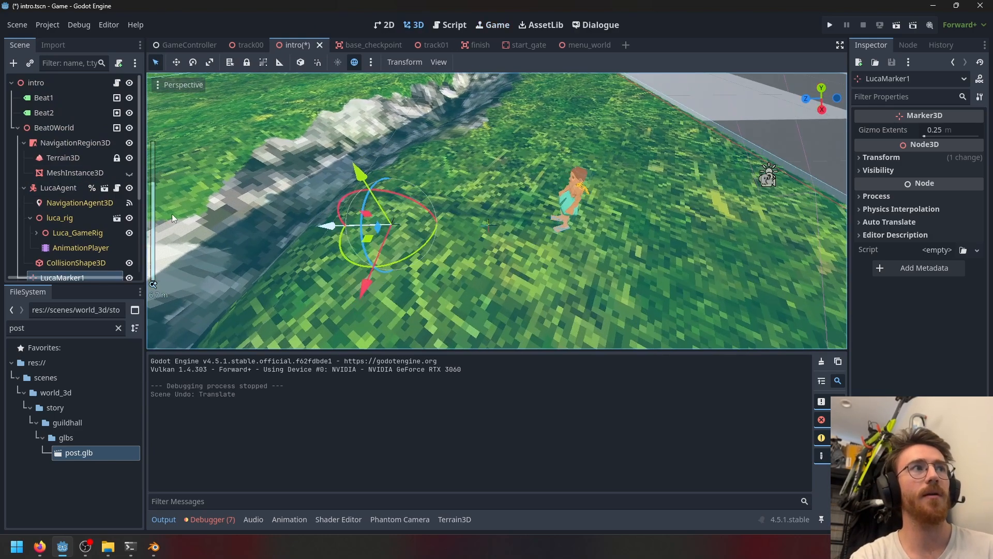
pyautogui.scroll(-5, 82, 228)
pyautogui.click(83, 193)
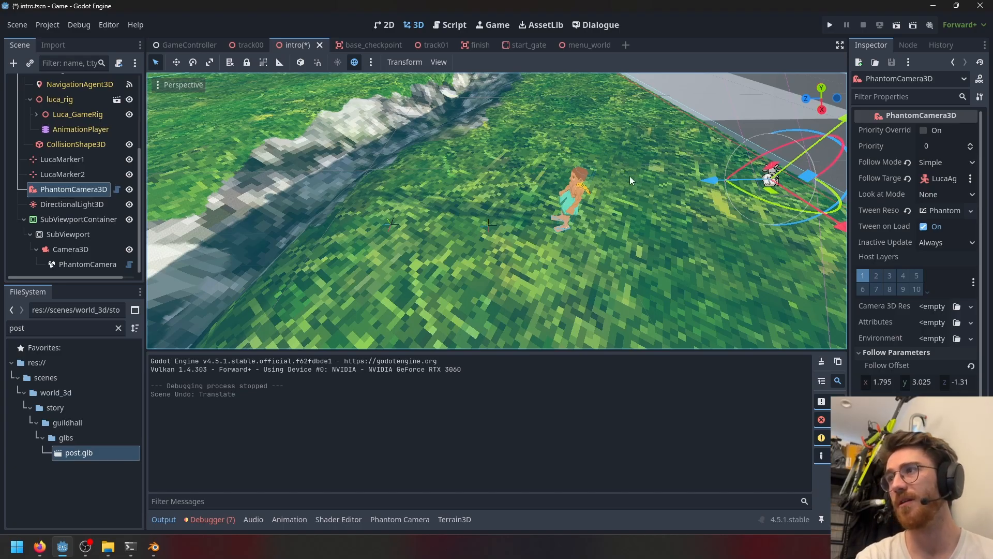
pyautogui.moveTo(630, 180); pyautogui.dragTo(498, 163, button='middle')
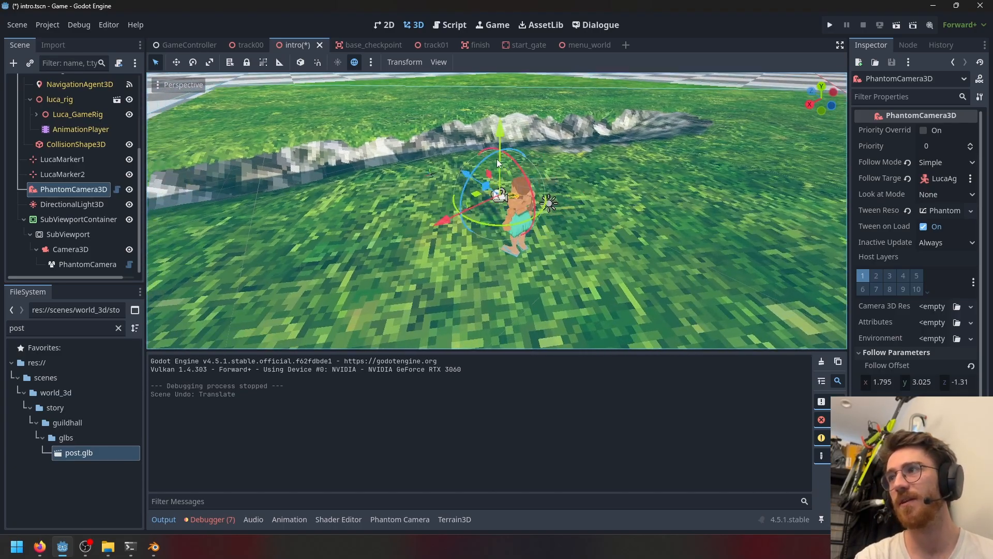
pyautogui.scroll(4, 496, 160)
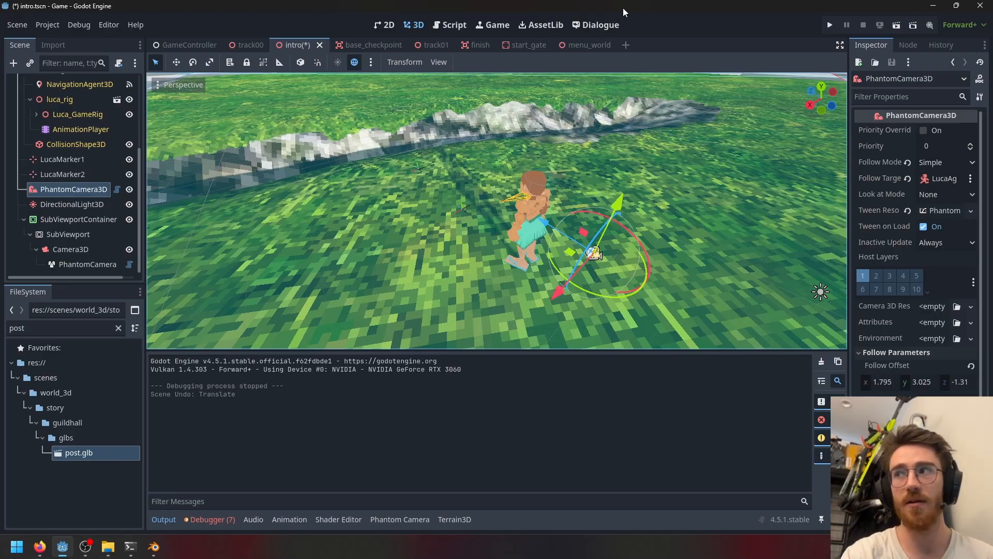
pyautogui.scroll(-15, 676, 214)
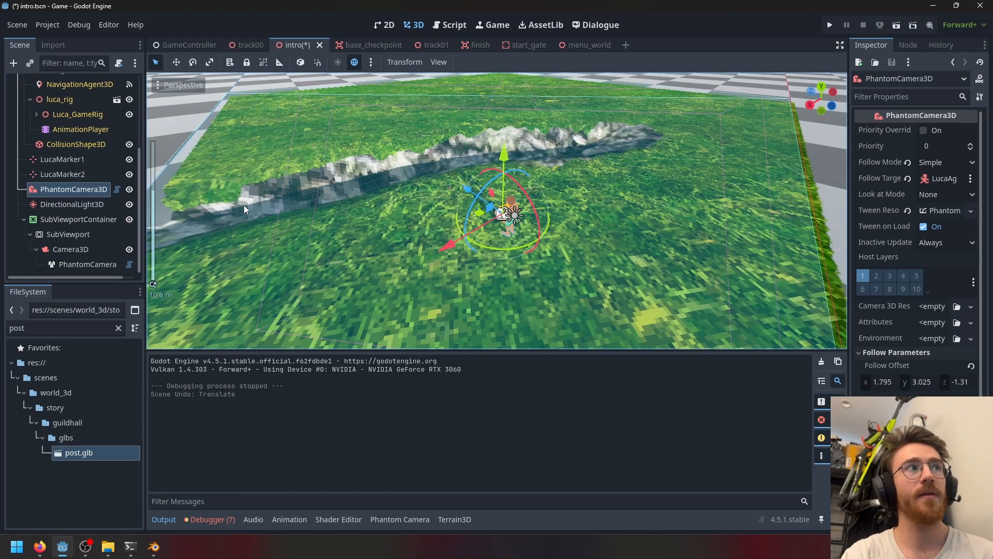
pyautogui.scroll(7, 245, 207)
pyautogui.moveTo(245, 207); pyautogui.dragTo(486, 182, button='middle')
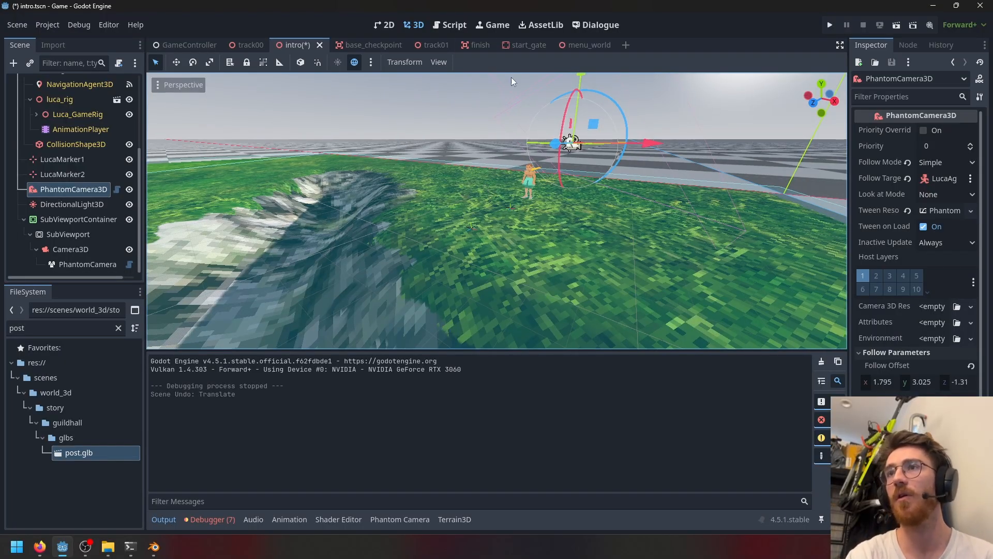
# - Switch to the track00 scene and orbit over the river channel to inspect the terrain
pyautogui.click(244, 43)
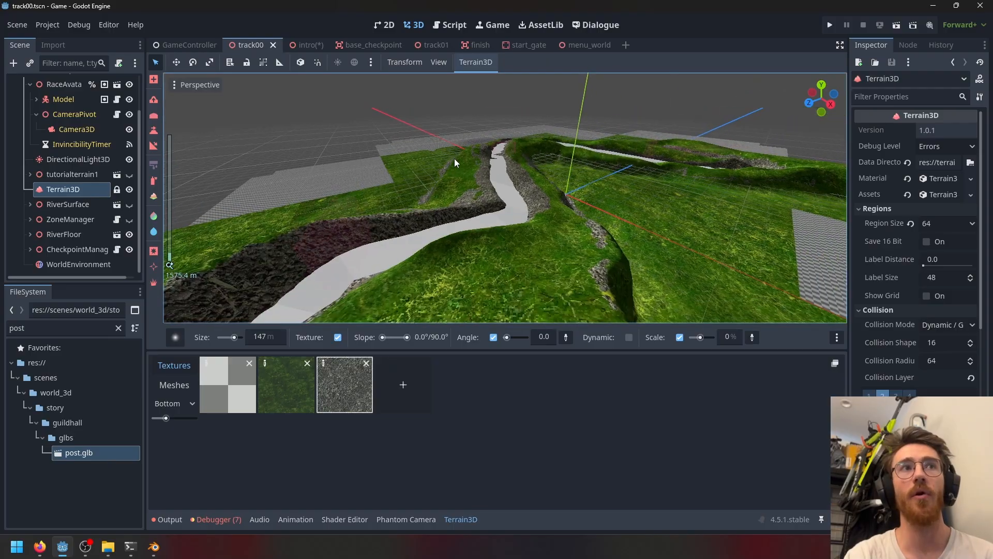
pyautogui.scroll(-3, 454, 158)
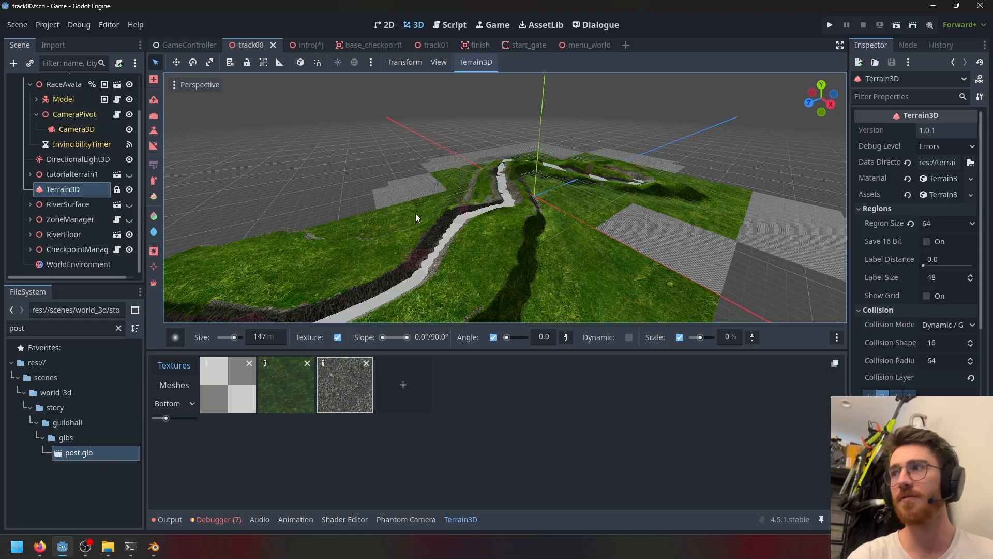
pyautogui.moveTo(400, 203); pyautogui.dragTo(449, 303, button='middle')
pyautogui.scroll(-1, 528, 236)
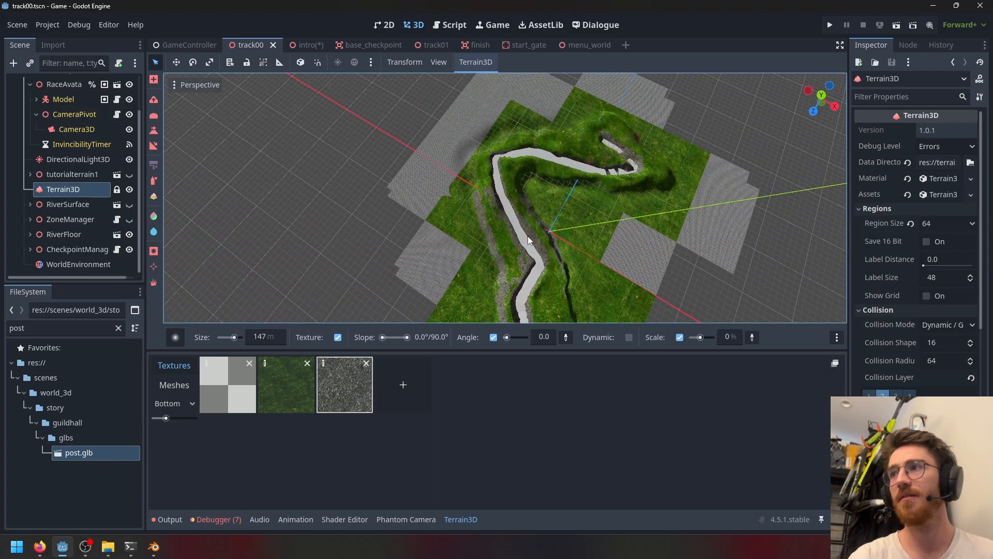
pyautogui.scroll(10, 511, 240)
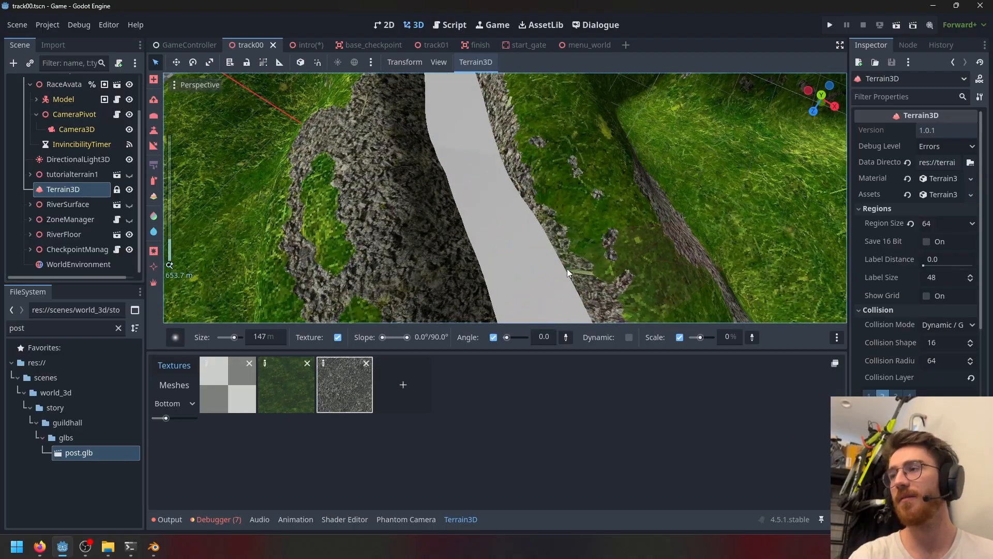
pyautogui.moveTo(566, 269); pyautogui.dragTo(552, 201, button='middle')
pyautogui.scroll(-4, 551, 200)
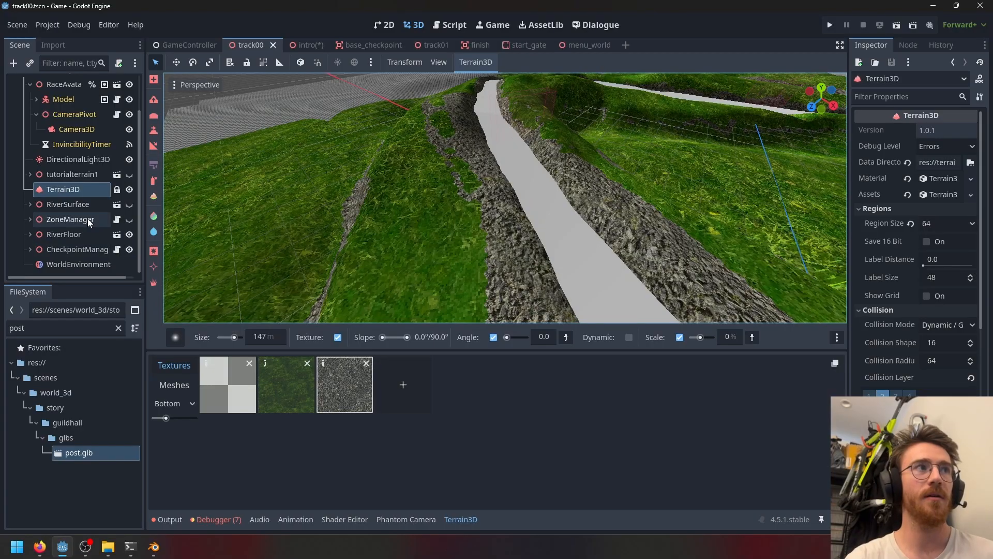
# - Show the river surface and hide the river floor in track00
pyautogui.click(129, 204)
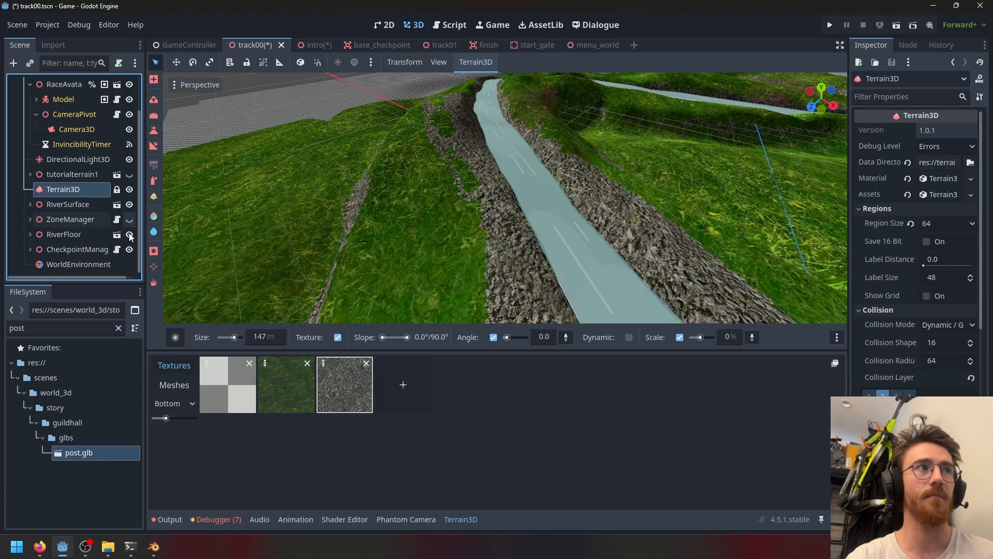
pyautogui.click(130, 235)
pyautogui.moveTo(389, 265); pyautogui.dragTo(367, 238, button='middle')
pyautogui.scroll(-6, 365, 239)
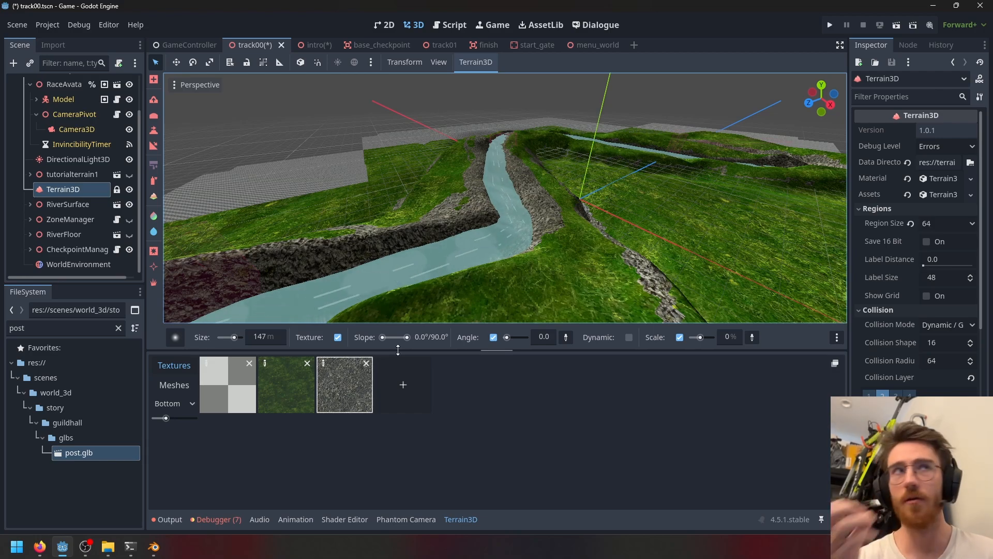
# - Switch back to the intro scene and open the intro2 dialogue file in the Dialogue editor
pyautogui.click(304, 45)
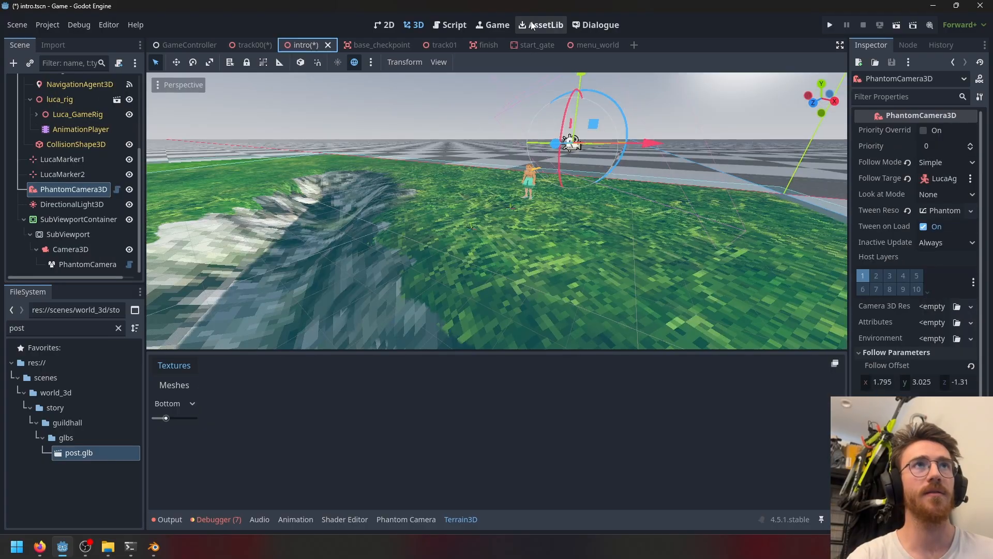
pyautogui.click(597, 25)
pyautogui.click(195, 129)
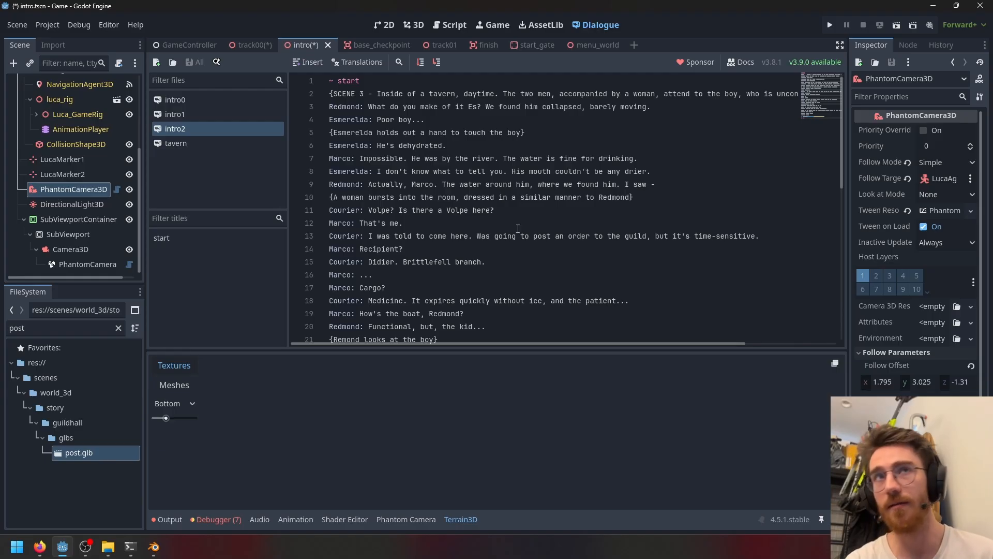
# - Run the intro scene and click through the dialogue lines of scenes 1 and 2
pyautogui.click(894, 25)
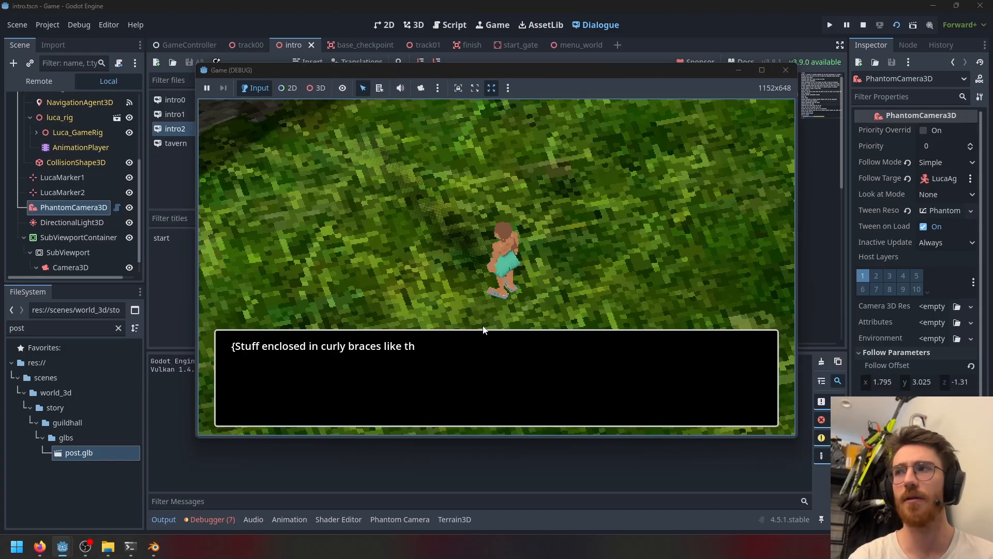
pyautogui.click(487, 331)
pyautogui.click(487, 331)
pyautogui.click(488, 331)
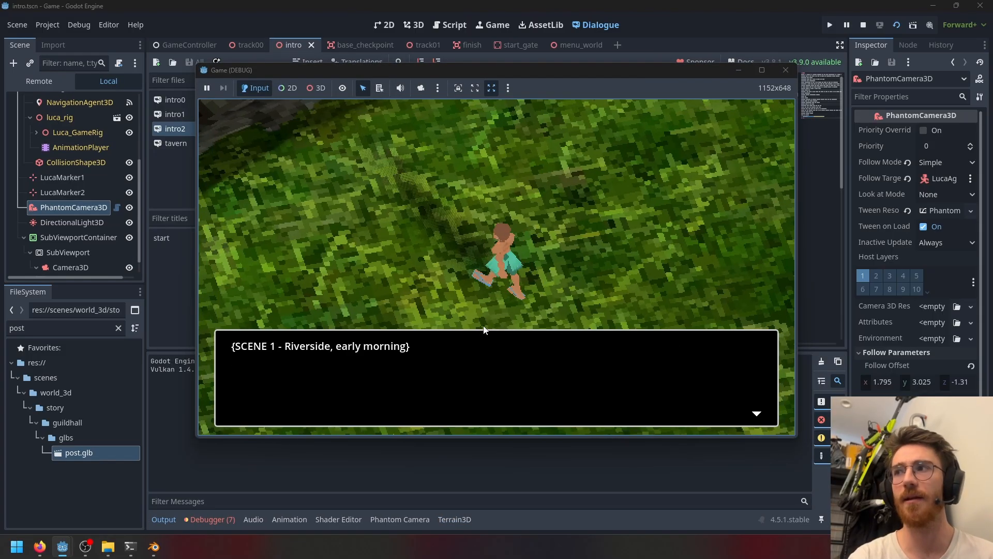
pyautogui.click(488, 331)
pyautogui.click(489, 331)
pyautogui.click(488, 331)
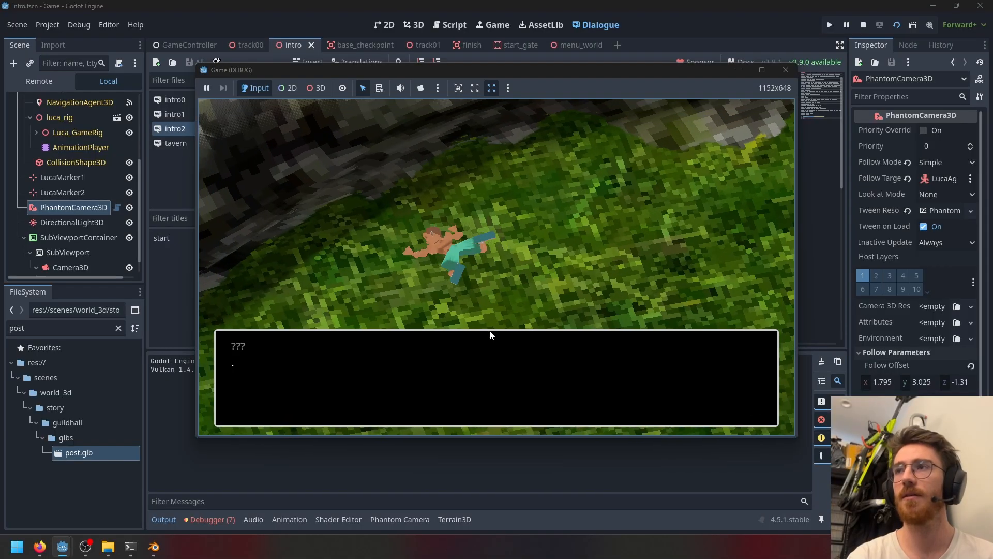
pyautogui.click(494, 333)
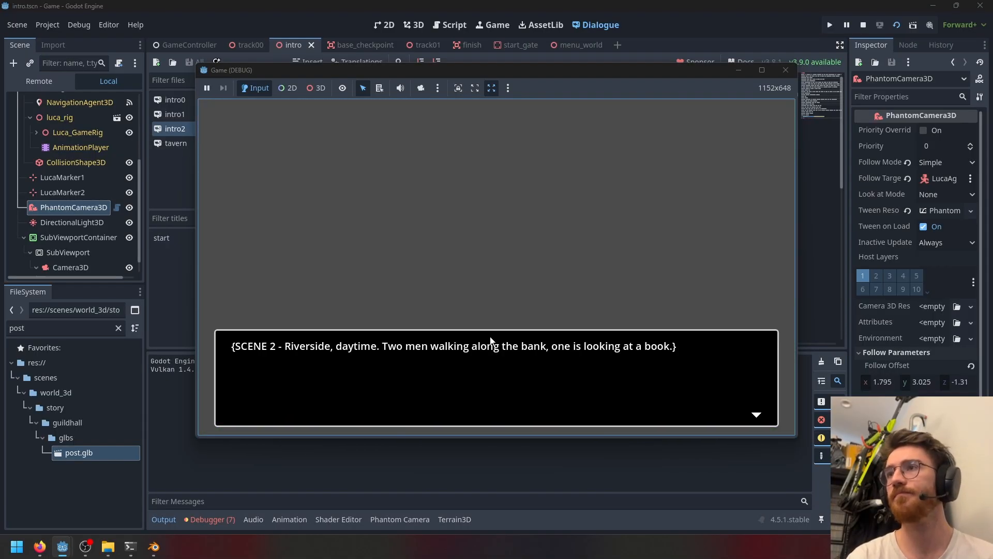
pyautogui.click(491, 338)
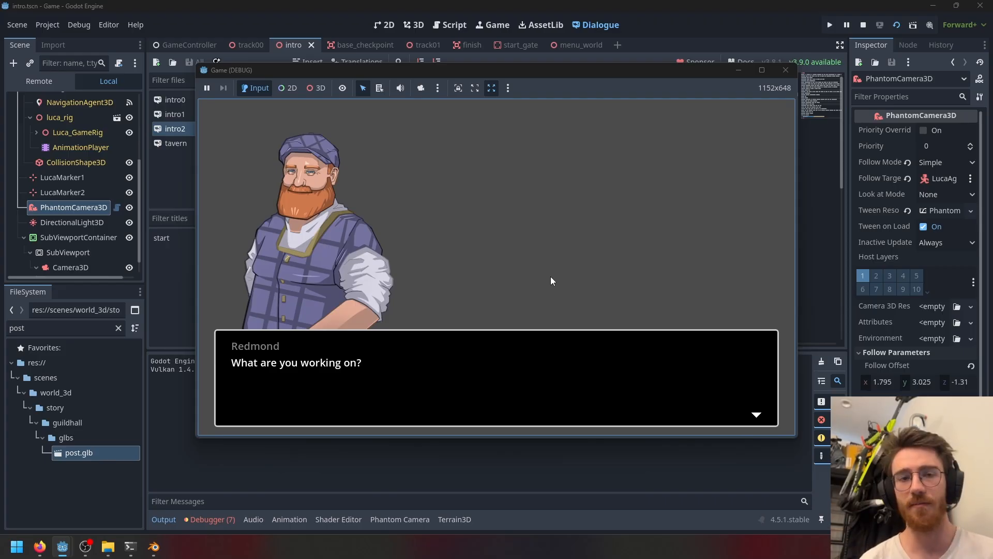
pyautogui.click(513, 402)
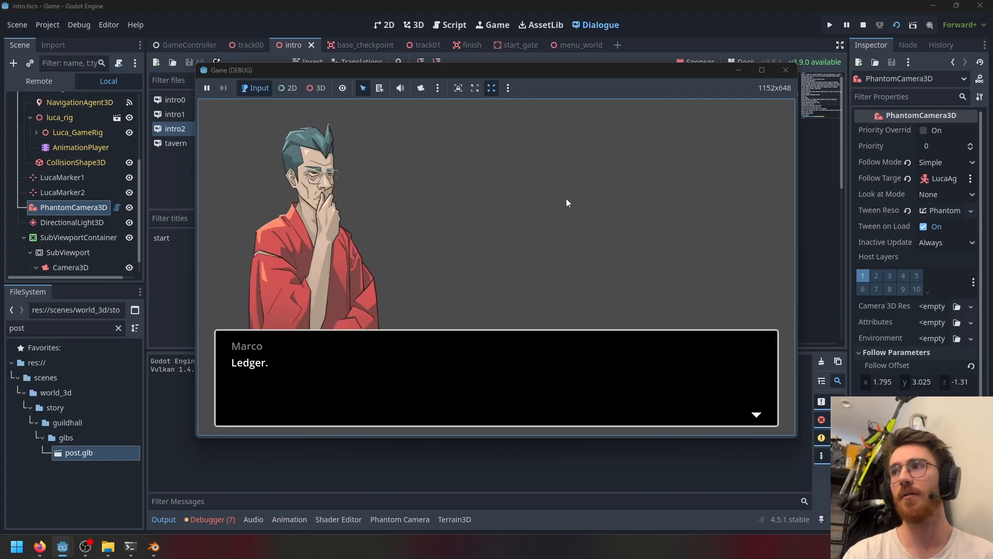